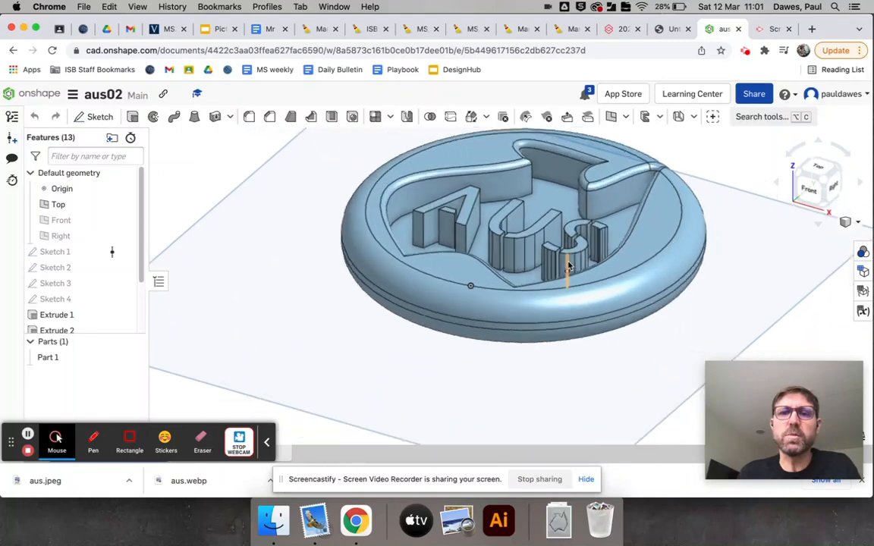
Examine the finished AUS coin model from above and from underneath
{"action": "scroll", "coordinate": [584, 232], "scroll_direction": "up", "scroll_amount": 1}
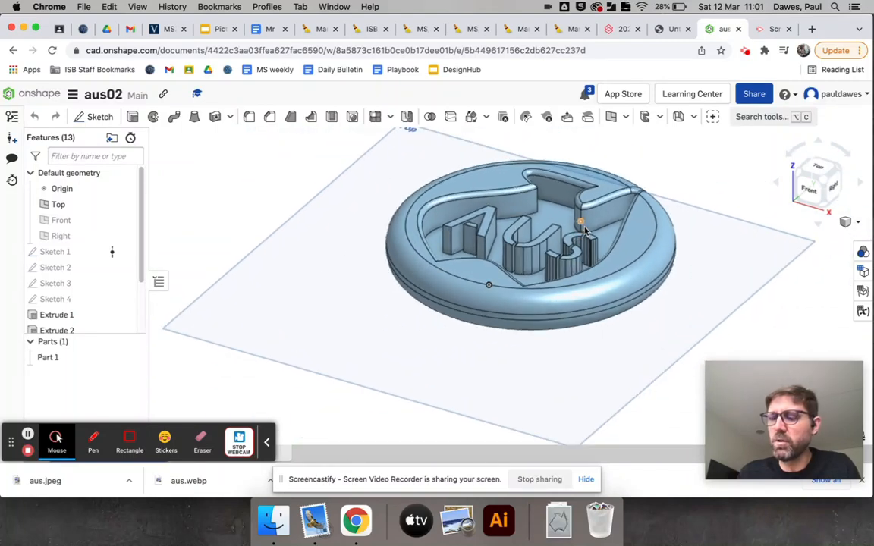
{"action": "middle_click_drag", "start_coordinate": [585, 231], "coordinate": [524, 278]}
{"action": "scroll", "coordinate": [525, 280], "scroll_direction": "down", "scroll_amount": 1}
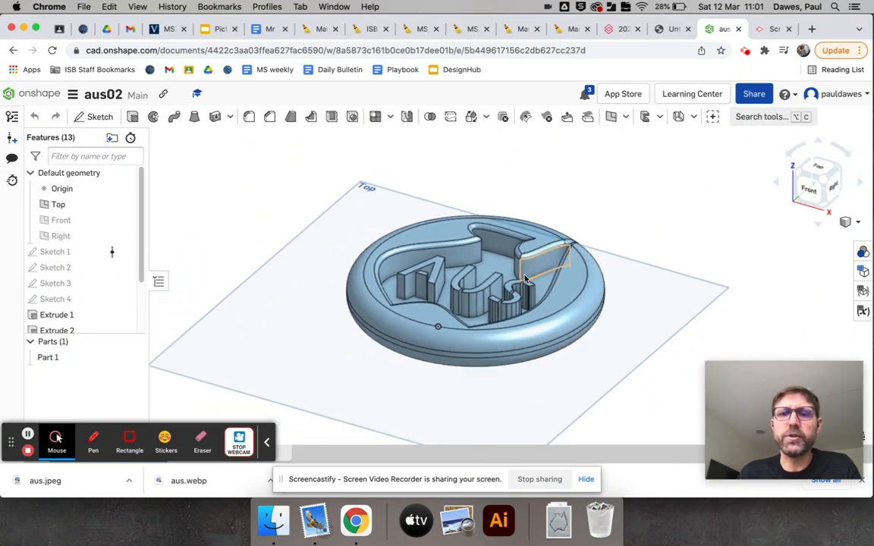
{"action": "mouse_move", "coordinate": [554, 279]}
{"action": "right_mouse_down"}
{"action": "mouse_move", "coordinate": [569, 266]}
{"action": "mouse_move", "coordinate": [511, 219]}
{"action": "mouse_move", "coordinate": [464, 239]}
{"action": "mouse_move", "coordinate": [475, 296]}
{"action": "mouse_move", "coordinate": [666, 322]}
{"action": "mouse_move", "coordinate": [649, 234]}
{"action": "mouse_move", "coordinate": [570, 275]}
{"action": "mouse_move", "coordinate": [507, 263]}
{"action": "mouse_move", "coordinate": [537, 195]}
{"action": "mouse_move", "coordinate": [575, 179]}
{"action": "right_mouse_up"}
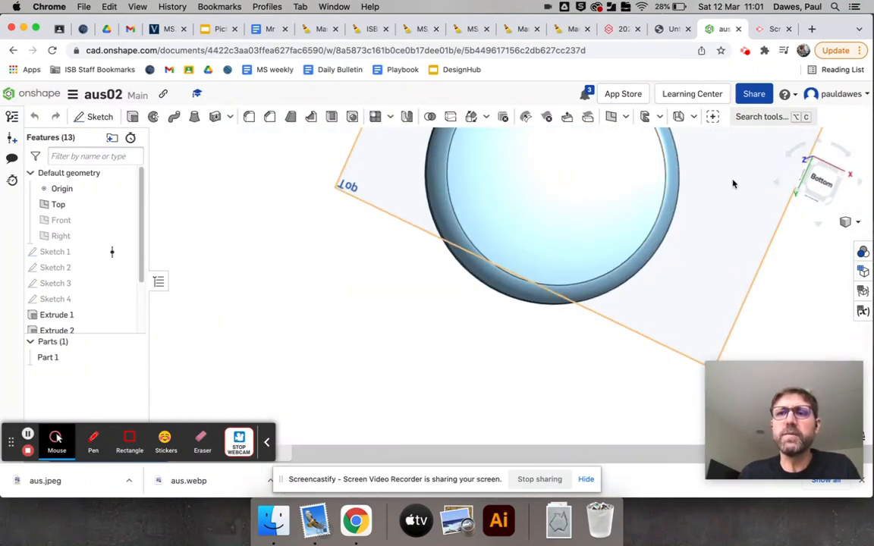
{"action": "left_click", "coordinate": [814, 163]}
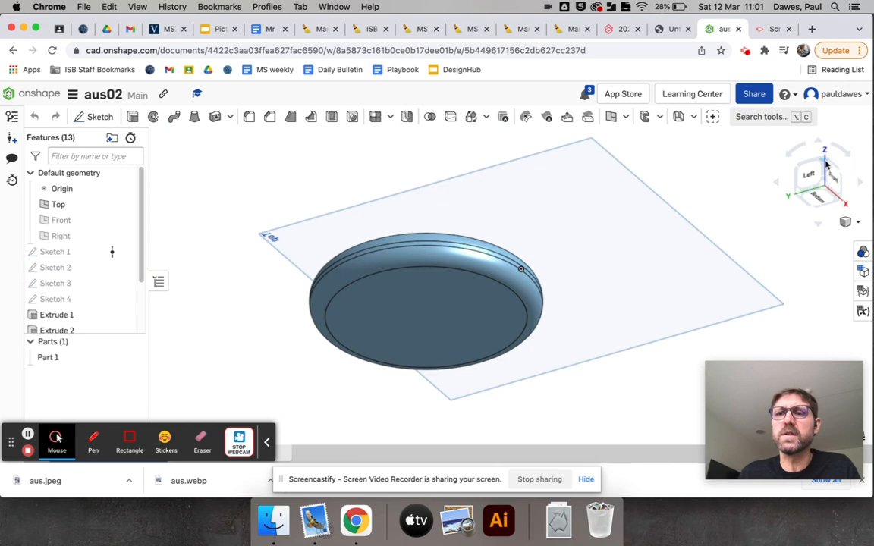
{"action": "left_click", "coordinate": [823, 178]}
{"action": "left_click", "coordinate": [838, 169]}
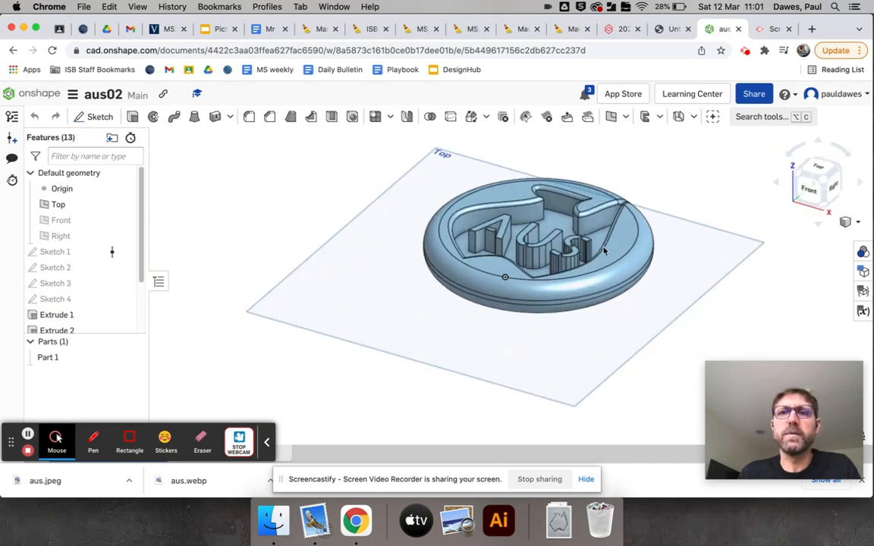
Return to the documents list and import IMG_3572.JPG from the Downloads folder
{"action": "left_click", "coordinate": [38, 95]}
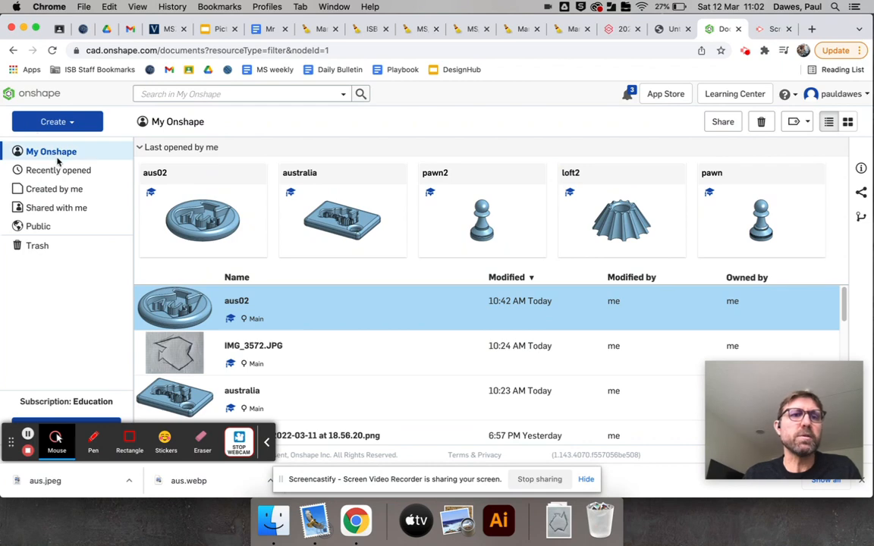
{"action": "left_click", "coordinate": [64, 120]}
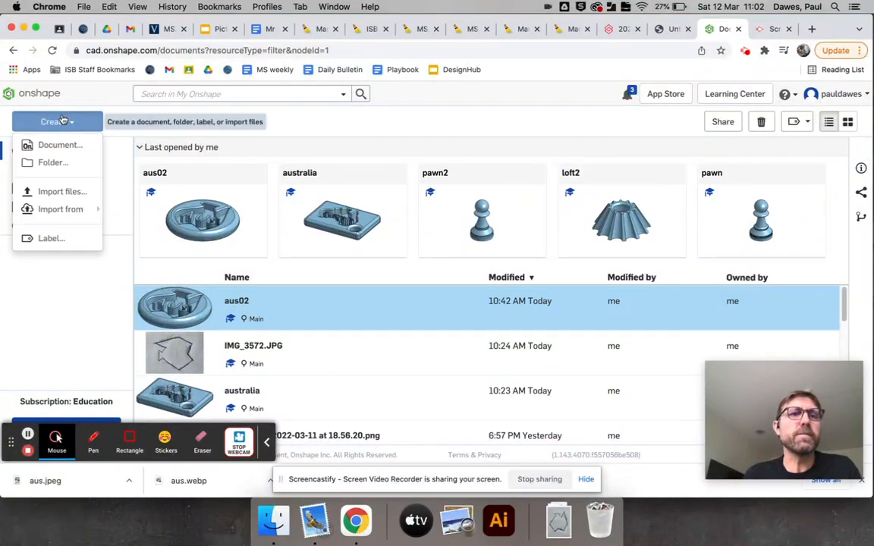
{"action": "left_click", "coordinate": [56, 194]}
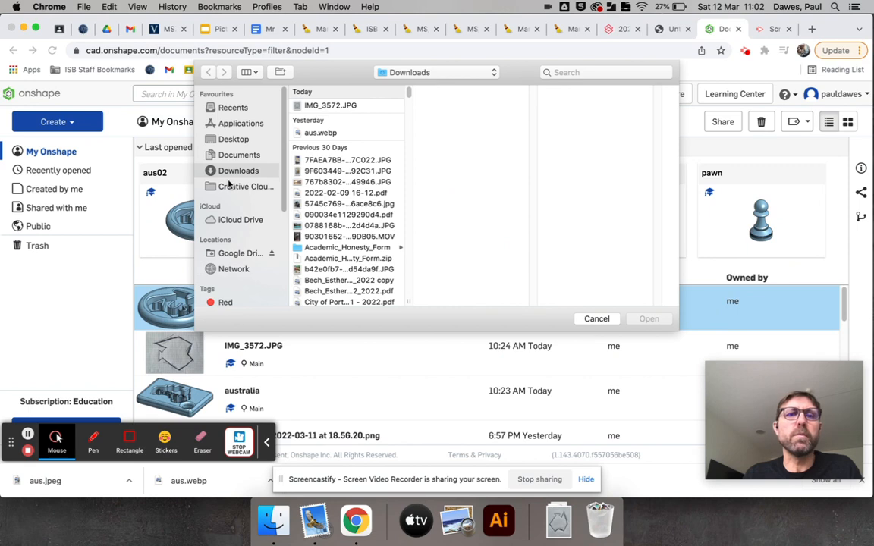
{"action": "left_click", "coordinate": [297, 105]}
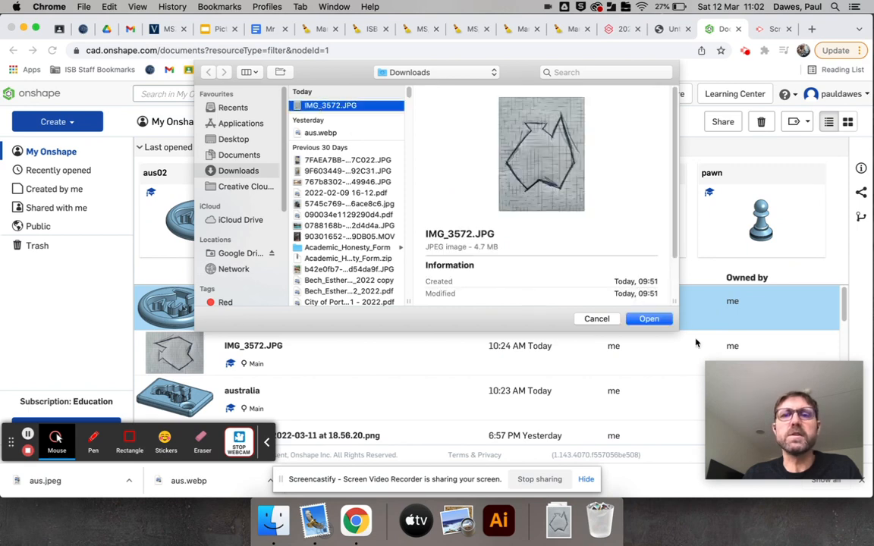
{"action": "left_click", "coordinate": [650, 319]}
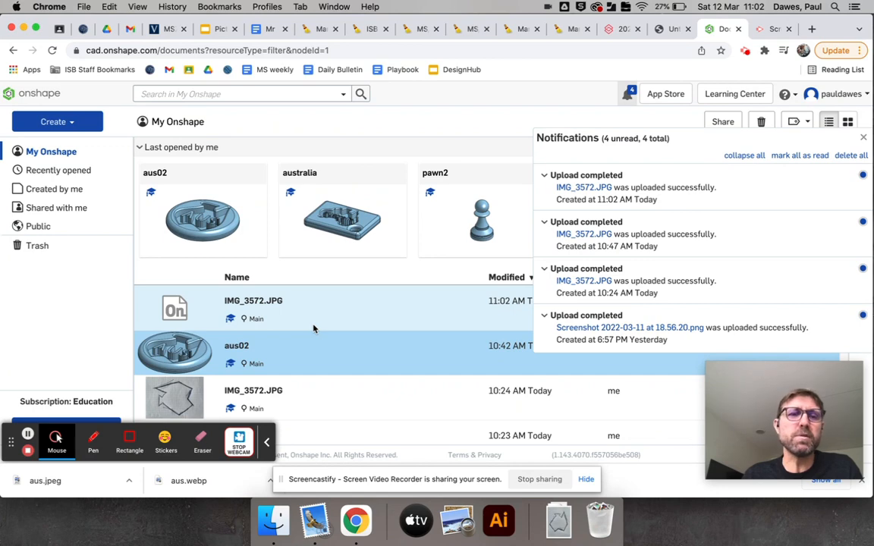
{"action": "left_click", "coordinate": [866, 139]}
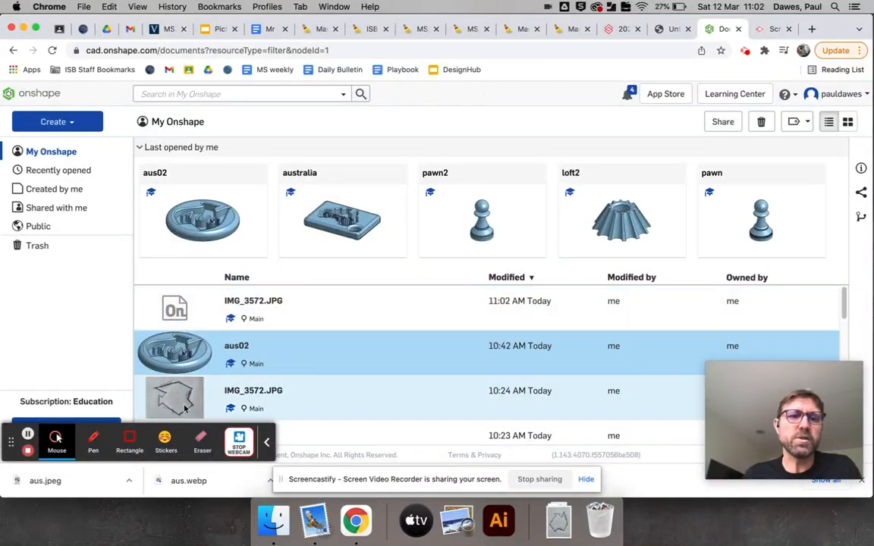
Send the newly imported duplicate of the IMG_3572.JPG document to the trash
{"action": "right_click", "coordinate": [348, 311]}
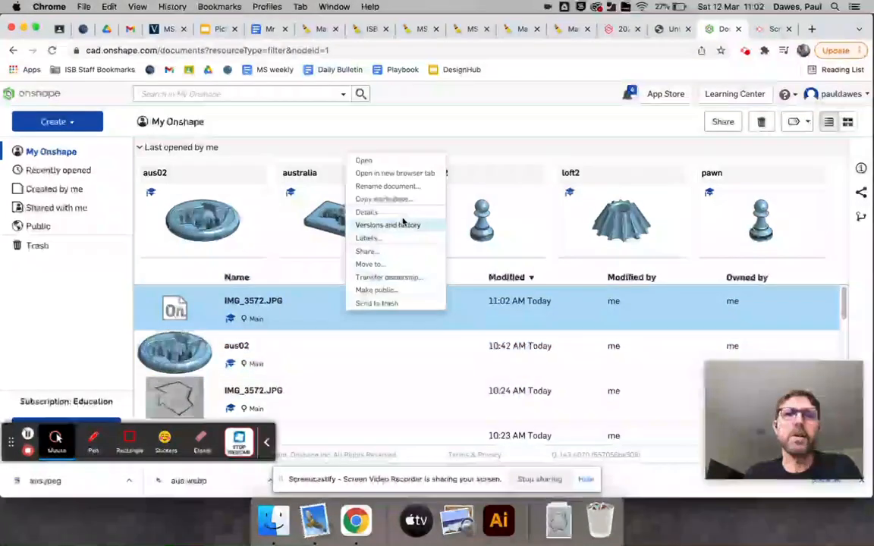
{"action": "left_click", "coordinate": [383, 303]}
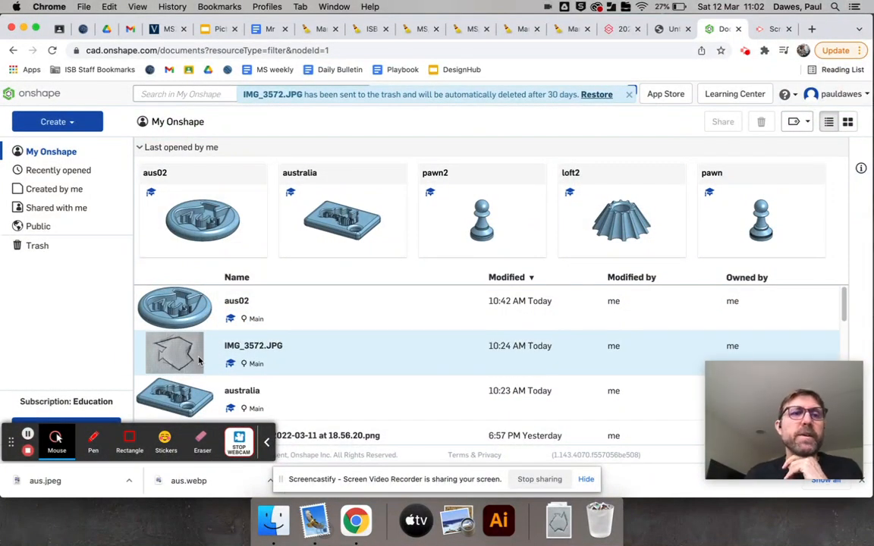
Create a new document named aus3
{"action": "left_click", "coordinate": [54, 121]}
{"action": "left_click", "coordinate": [61, 146]}
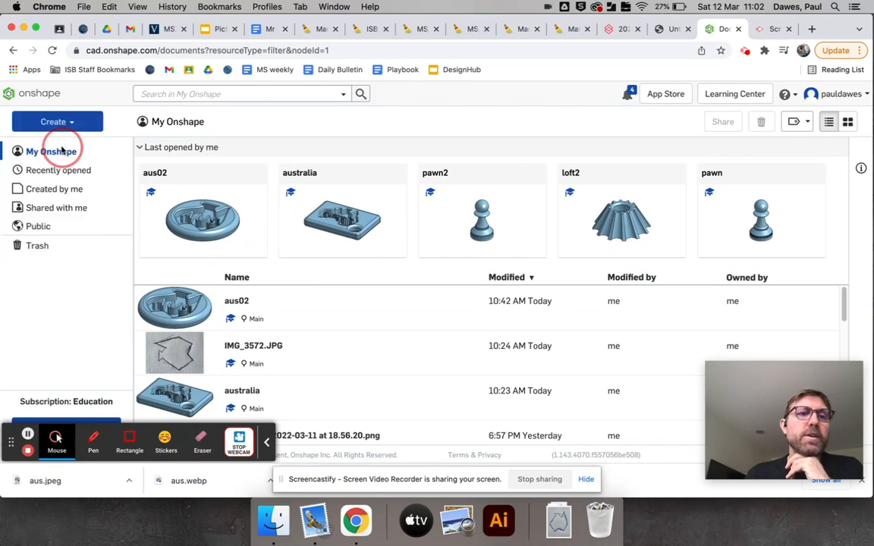
{"action": "type", "text": "aus3"}
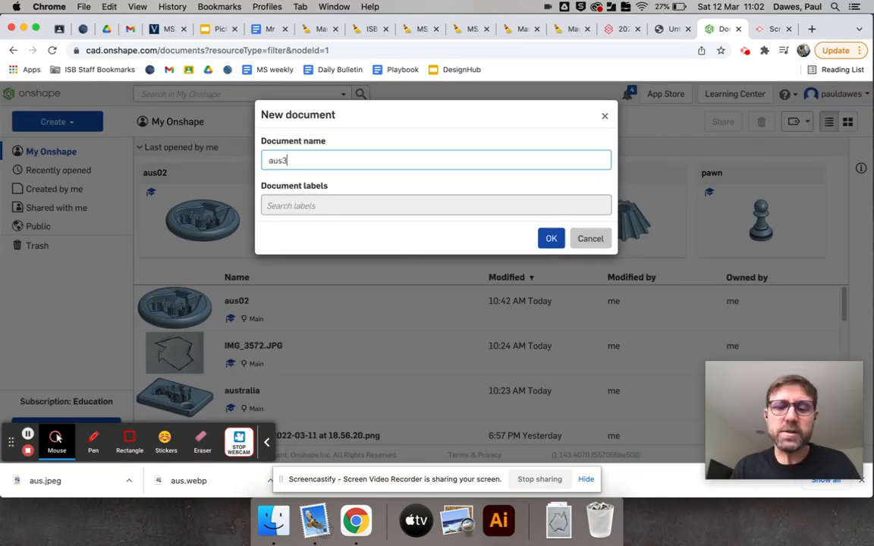
{"action": "key", "text": "Escape"}
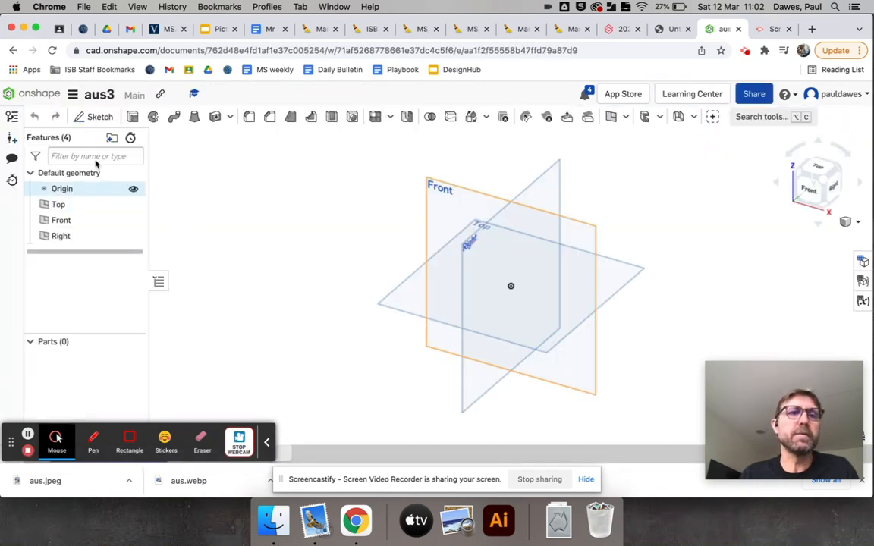
Start a sketch on the Top plane and hide the Front, Right and Top planes
{"action": "left_click", "coordinate": [99, 116]}
{"action": "left_click", "coordinate": [409, 290]}
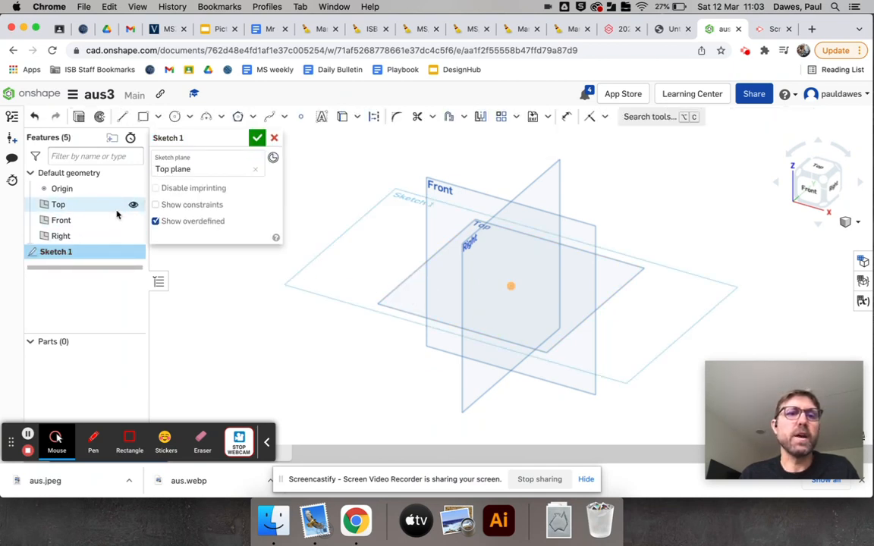
{"action": "left_click", "coordinate": [133, 220]}
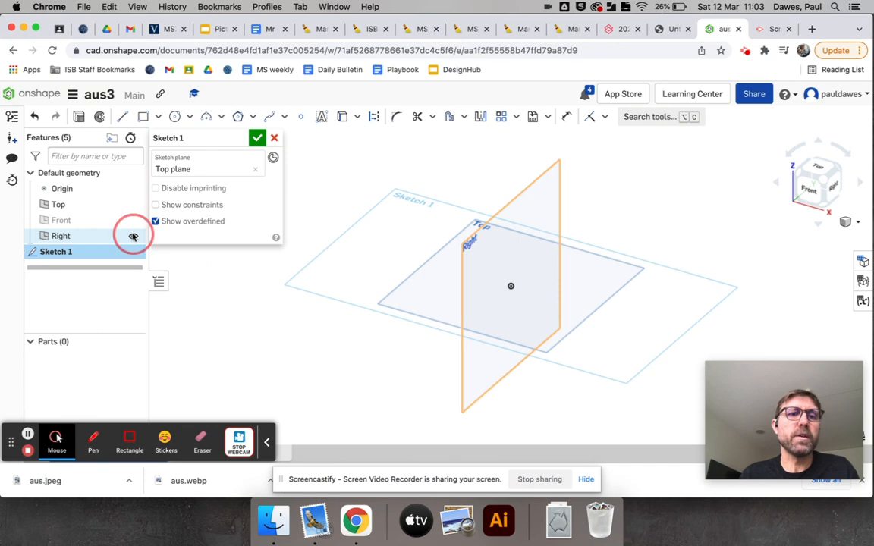
{"action": "left_click", "coordinate": [133, 236]}
{"action": "left_click", "coordinate": [132, 204]}
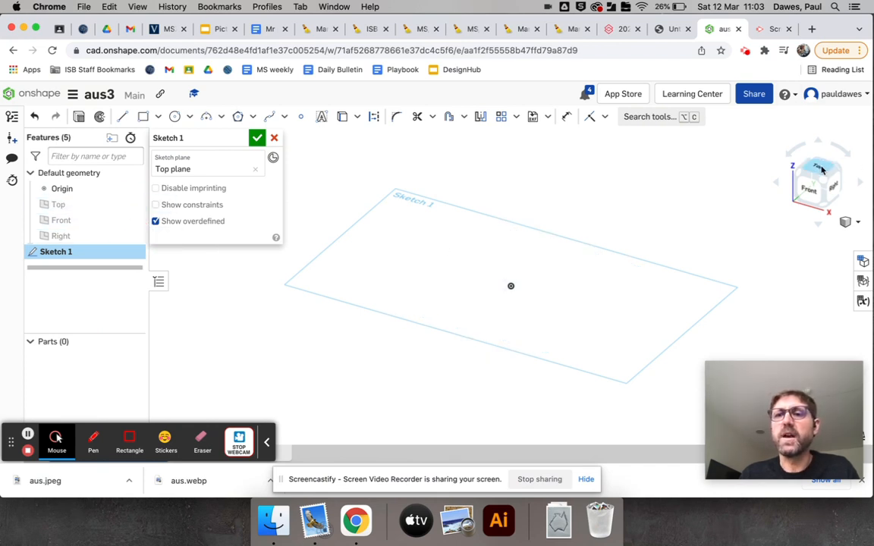
Insert the IMG_3572.JPG image from the other documents in My Onshape into the sketch, placed below and around the origin
{"action": "left_click", "coordinate": [821, 170]}
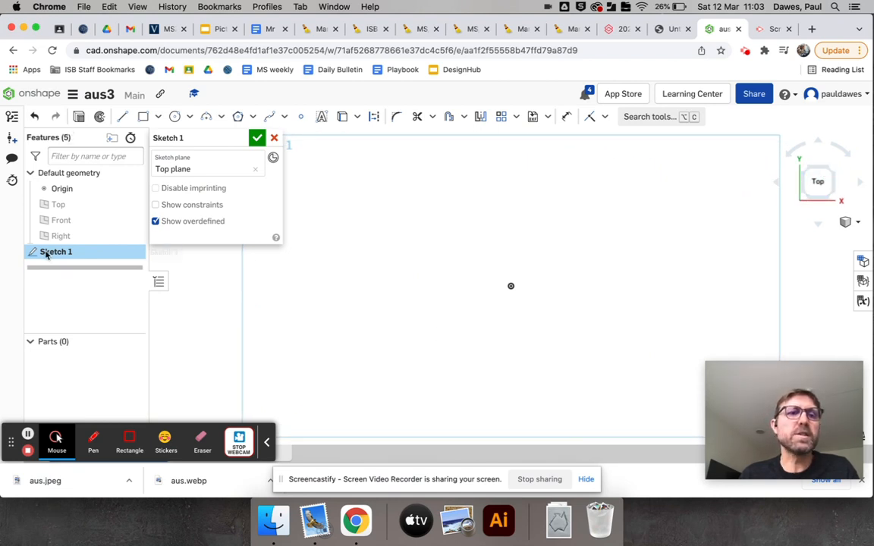
{"action": "left_click", "coordinate": [548, 120]}
{"action": "left_click", "coordinate": [564, 160]}
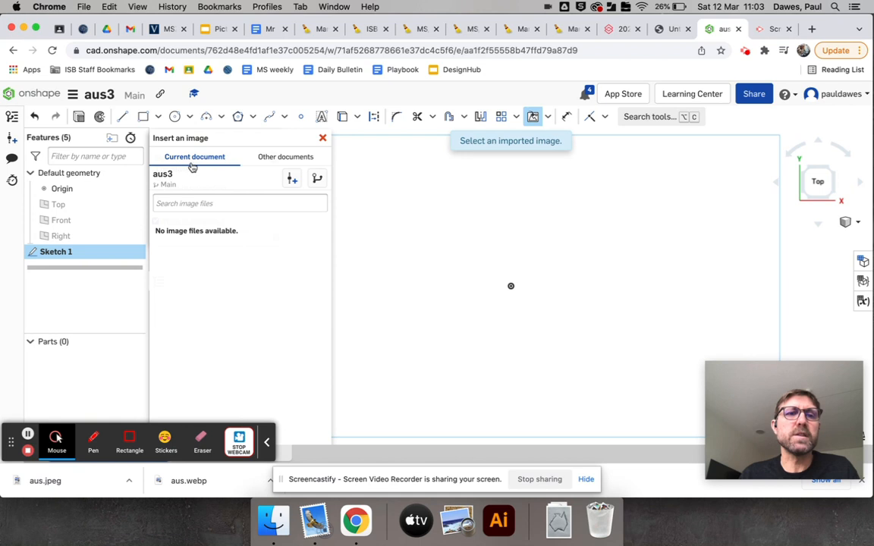
{"action": "left_click", "coordinate": [289, 156]}
{"action": "left_click", "coordinate": [186, 205]}
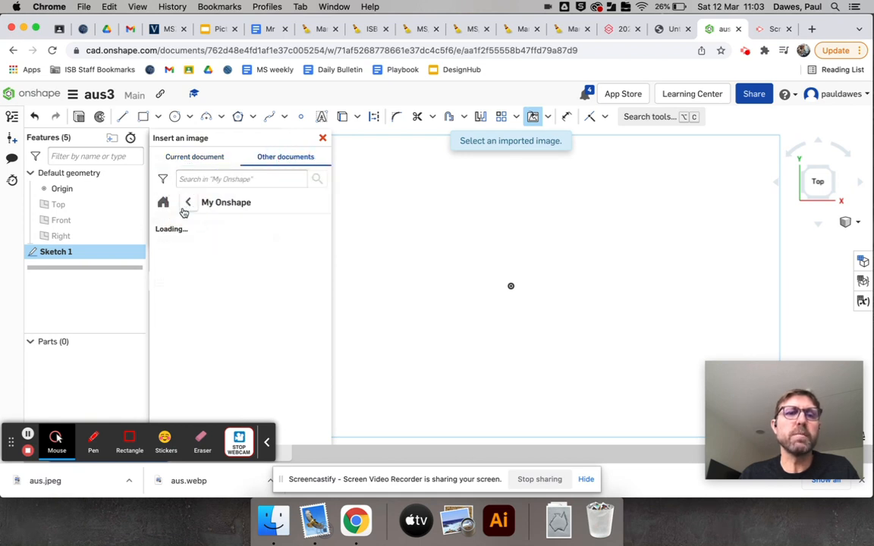
{"action": "left_click", "coordinate": [211, 264]}
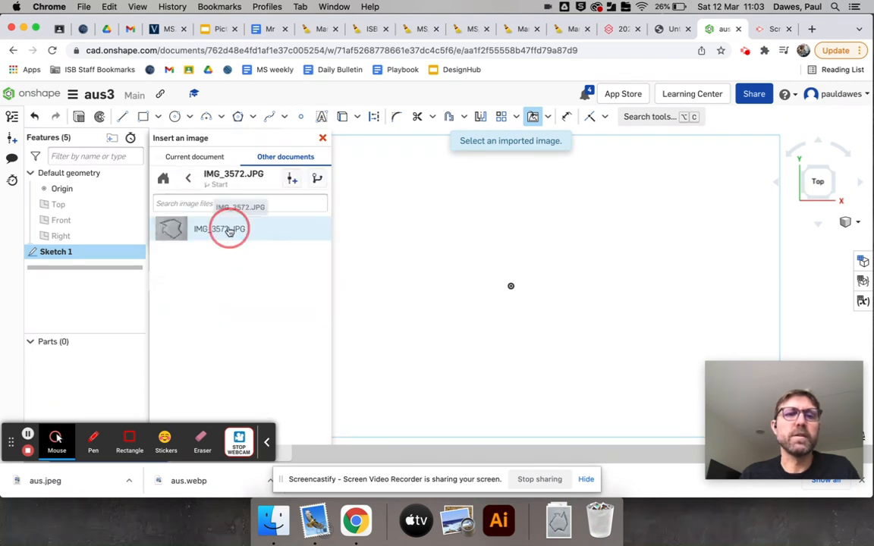
{"action": "left_click", "coordinate": [228, 229]}
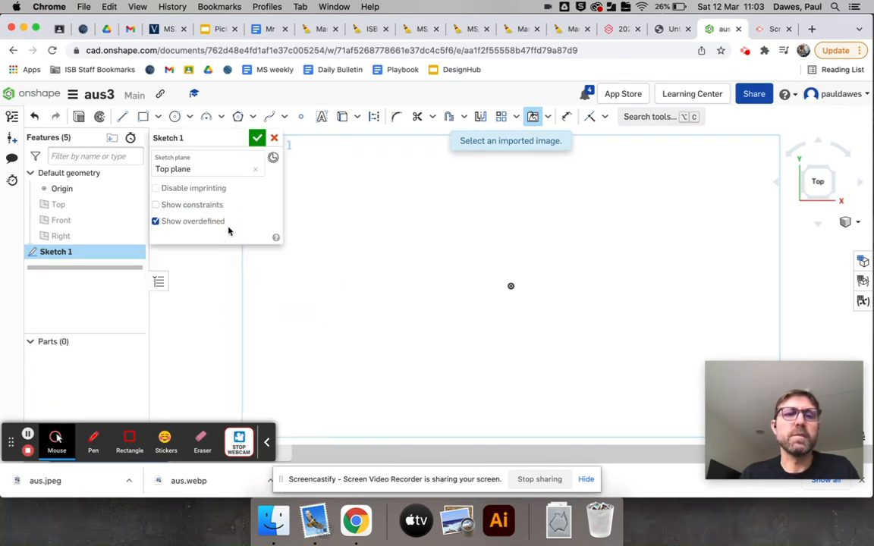
{"action": "left_click", "coordinate": [411, 211]}
{"action": "mouse_move", "coordinate": [583, 334]}
{"action": "left_mouse_down"}
{"action": "mouse_move", "coordinate": [544, 297]}
{"action": "mouse_move", "coordinate": [594, 311]}
{"action": "left_mouse_up"}
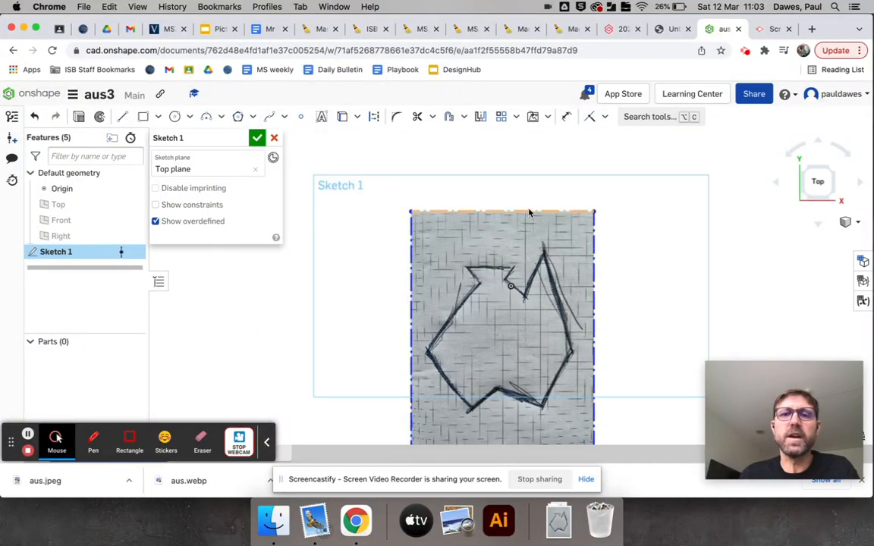
Move the inserted image up so the hand-drawn outline surrounds the origin, and finish the sketch
{"action": "left_click", "coordinate": [597, 211]}
{"action": "left_click_drag", "start_coordinate": [622, 183], "coordinate": [598, 160]}
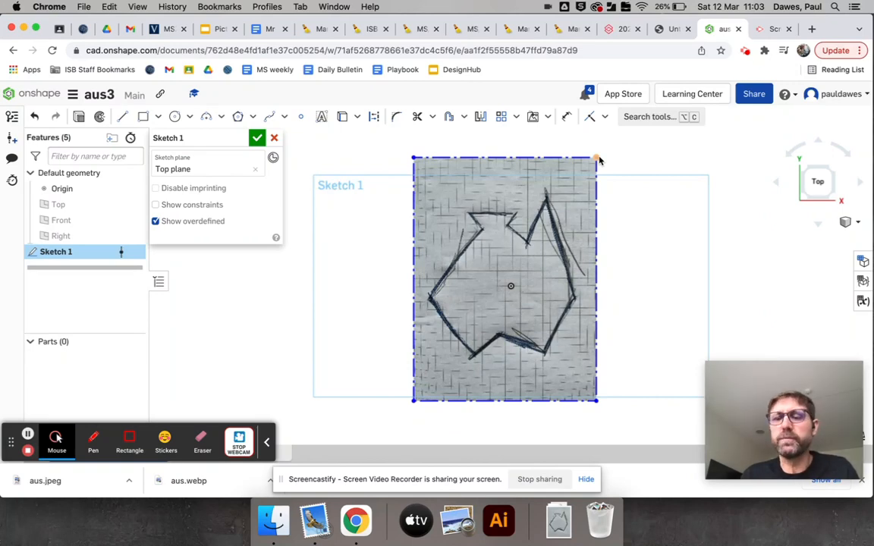
{"action": "left_click", "coordinate": [257, 138]}
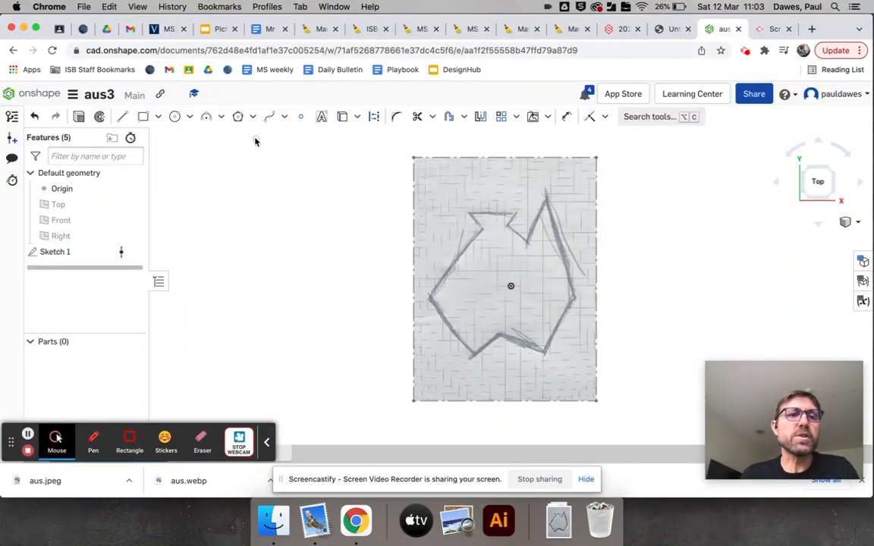
Rename the image sketch as "hand sketch"
{"action": "right_click", "coordinate": [57, 251]}
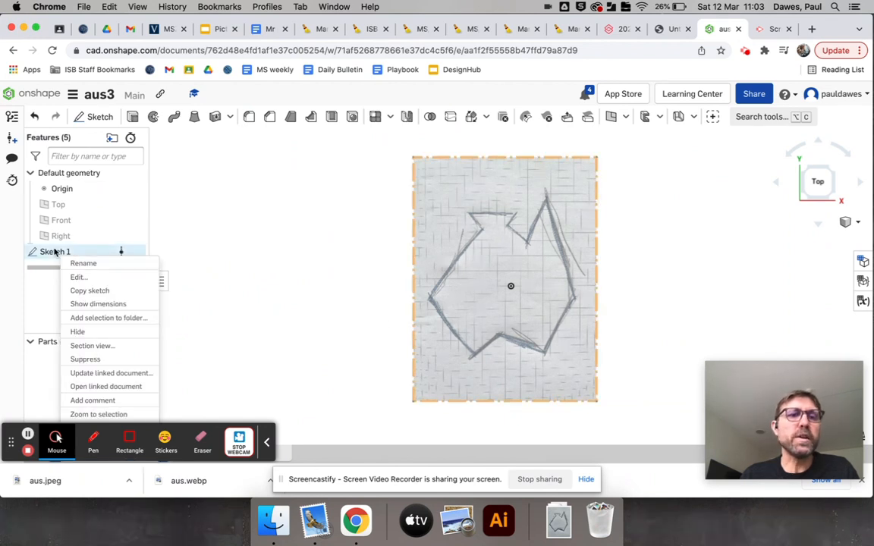
{"action": "left_click", "coordinate": [78, 267]}
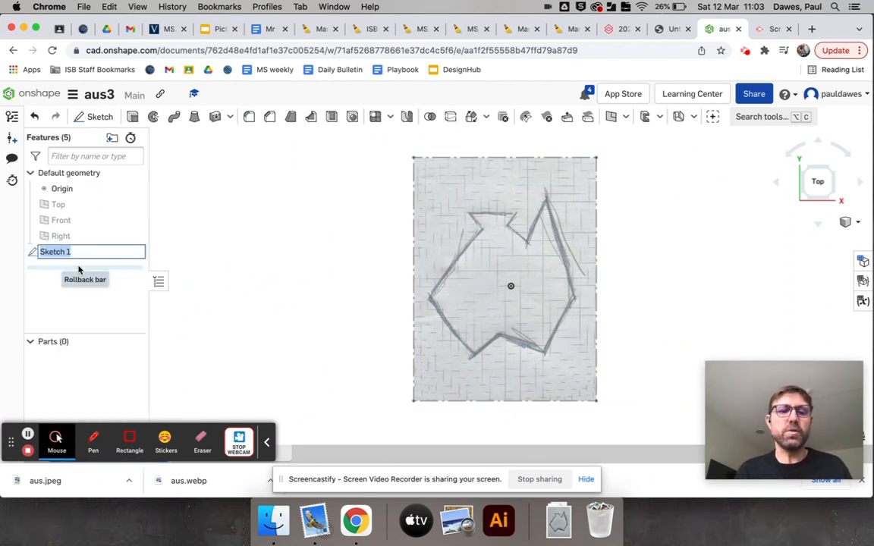
{"action": "type", "text": "hand"}
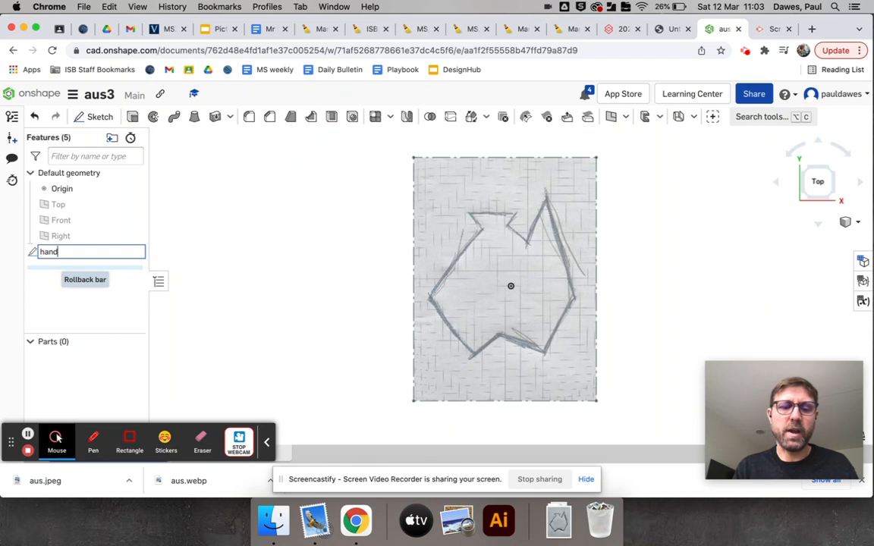
{"action": "type", "text": " sketch"}
{"action": "key", "text": "Return"}
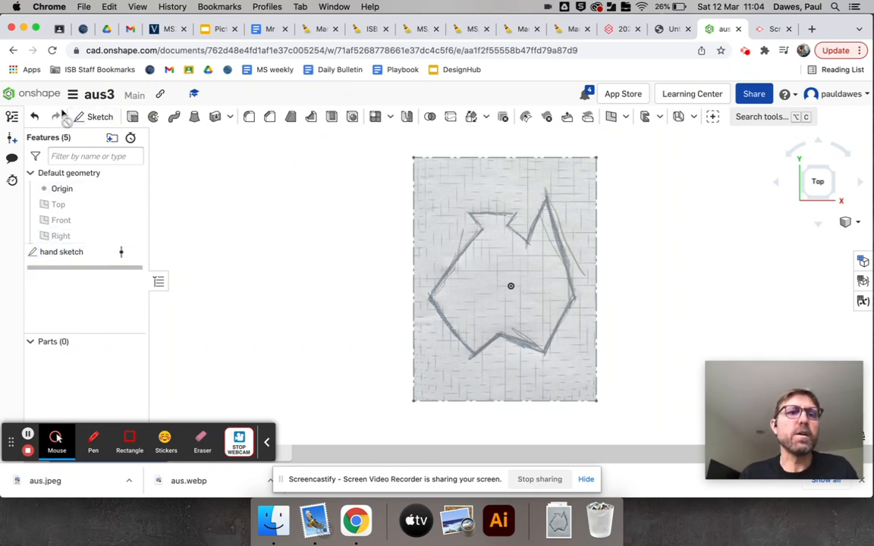
Start a new sketch on the Top plane and trace the hand-drawn Australia outline with one closed spline, beginning and ending at the northern peak
{"action": "left_click", "coordinate": [87, 117]}
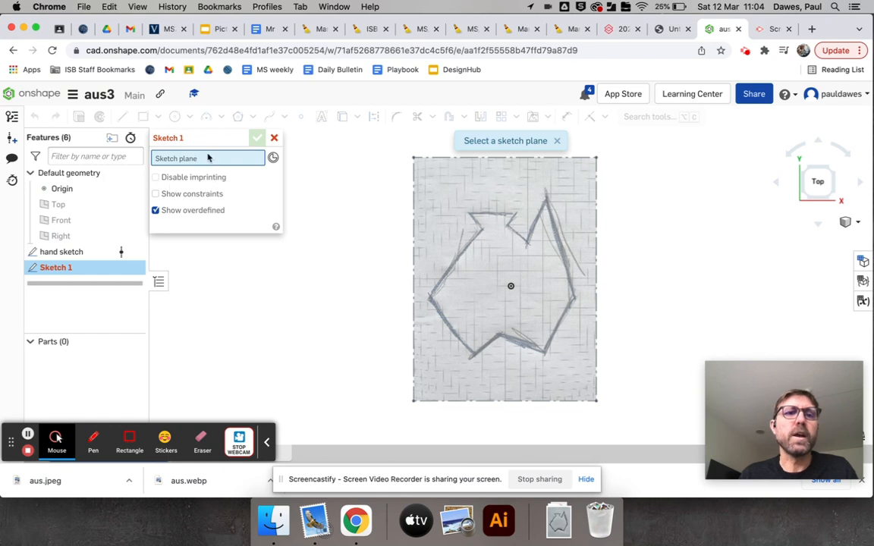
{"action": "left_click", "coordinate": [67, 209]}
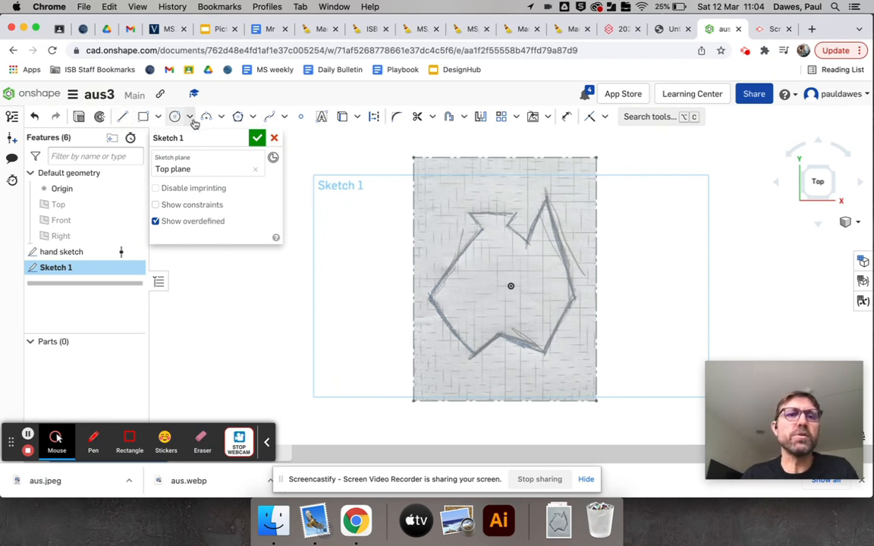
{"action": "left_click", "coordinate": [271, 118]}
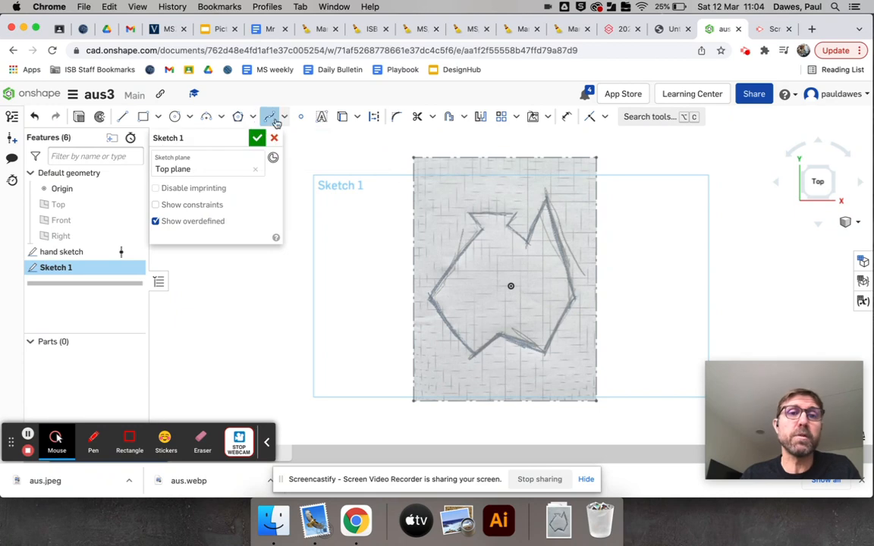
{"action": "scroll", "coordinate": [596, 221], "scroll_direction": "up", "scroll_amount": 4}
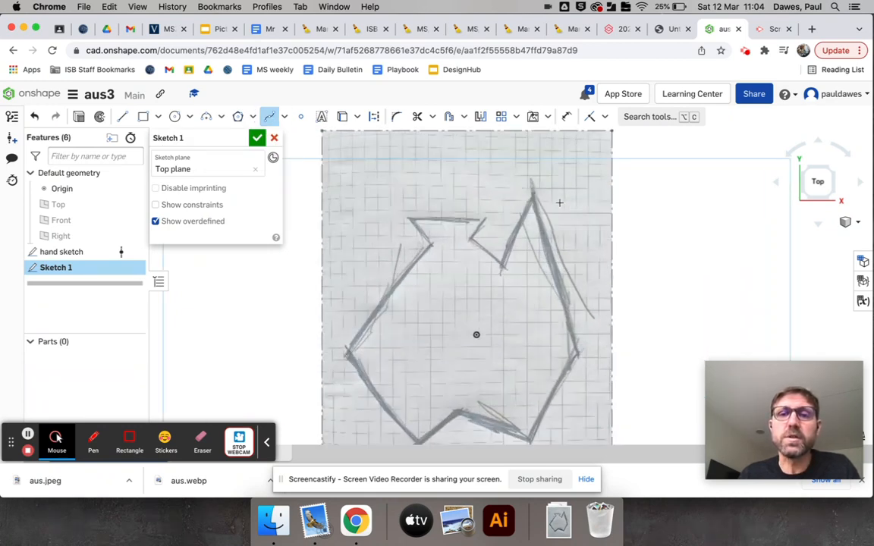
{"action": "left_click", "coordinate": [532, 186]}
{"action": "left_click", "coordinate": [565, 304]}
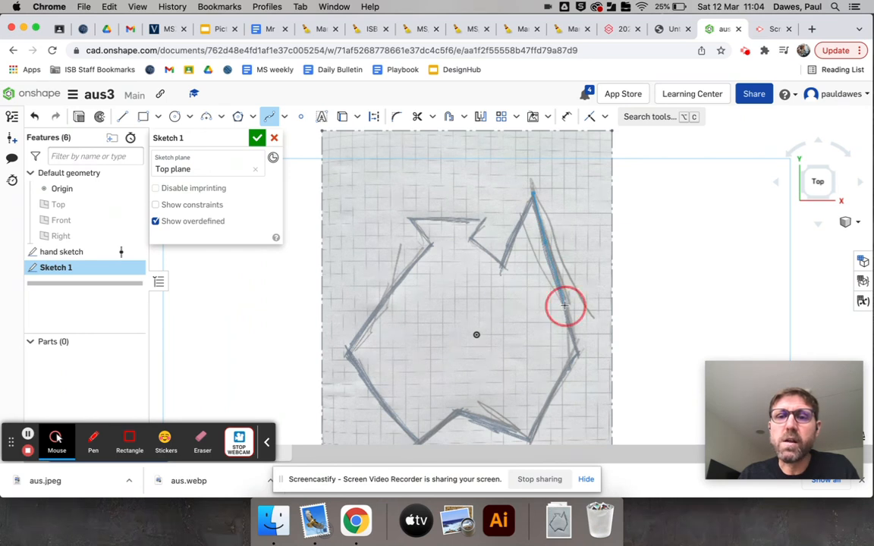
{"action": "left_click", "coordinate": [580, 348]}
{"action": "left_click", "coordinate": [570, 372]}
{"action": "left_click", "coordinate": [531, 437]}
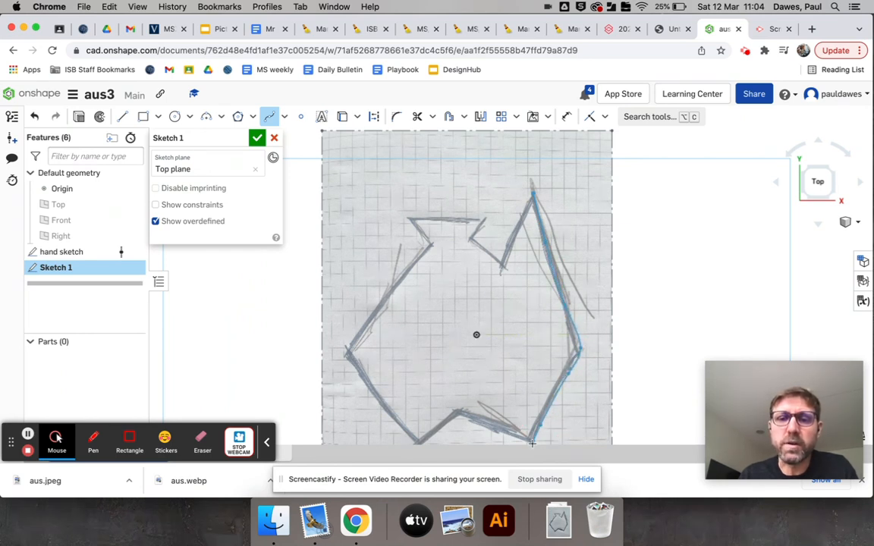
{"action": "left_click", "coordinate": [516, 436]}
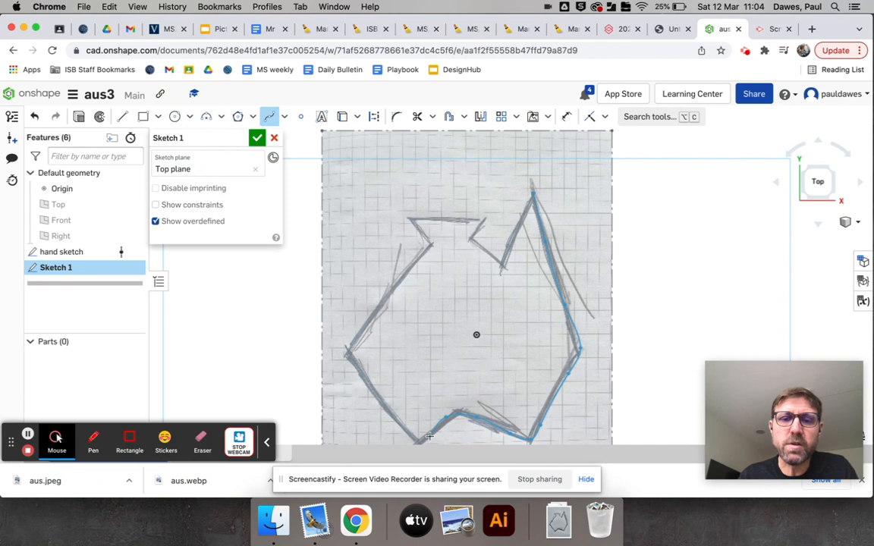
{"action": "left_click", "coordinate": [420, 439]}
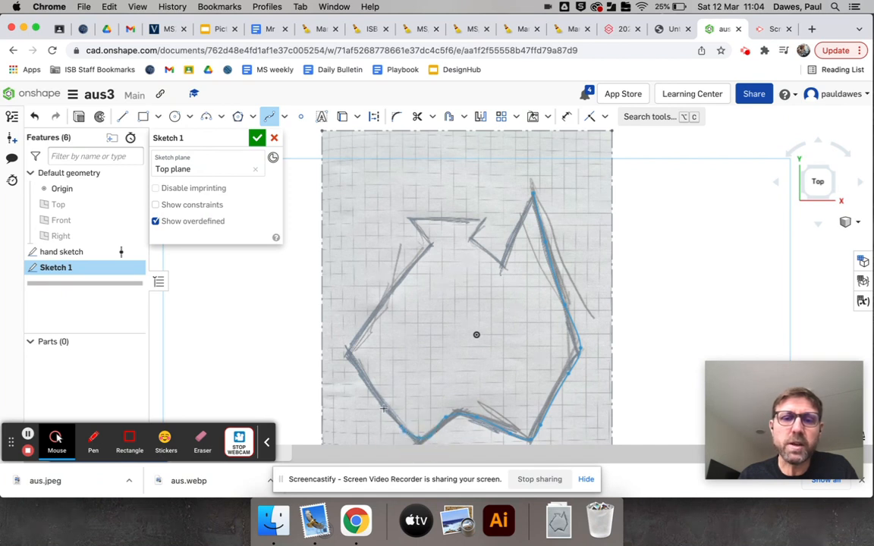
{"action": "left_click", "coordinate": [361, 380]}
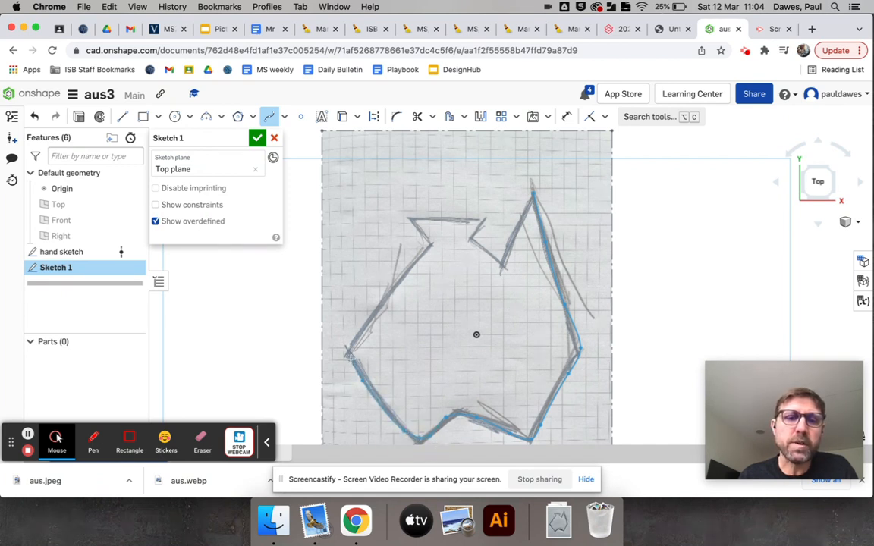
{"action": "left_click", "coordinate": [352, 349]}
{"action": "left_click", "coordinate": [424, 254]}
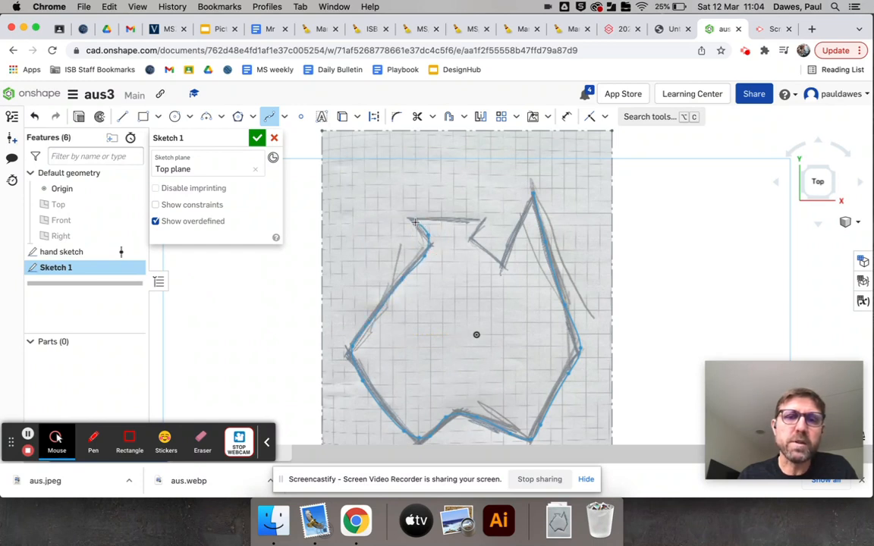
{"action": "left_click", "coordinate": [417, 225]}
{"action": "left_click", "coordinate": [419, 220]}
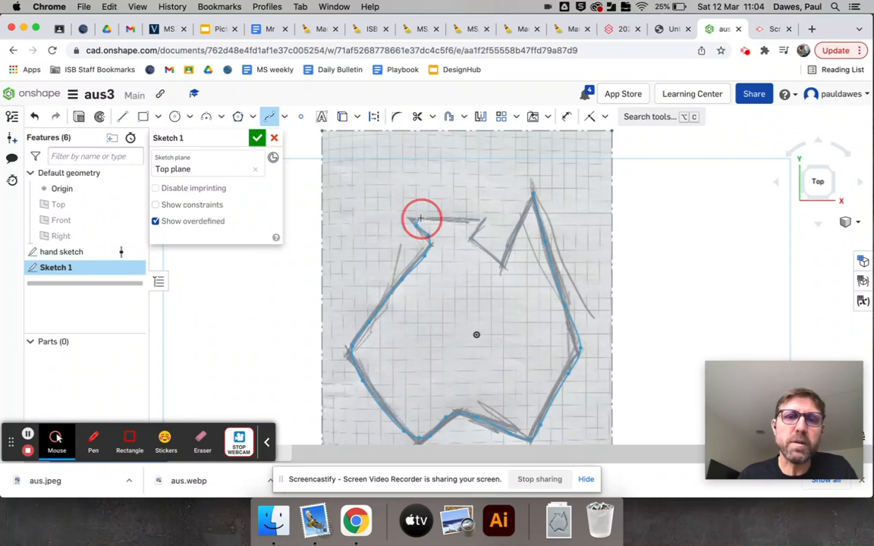
{"action": "left_click", "coordinate": [486, 220]}
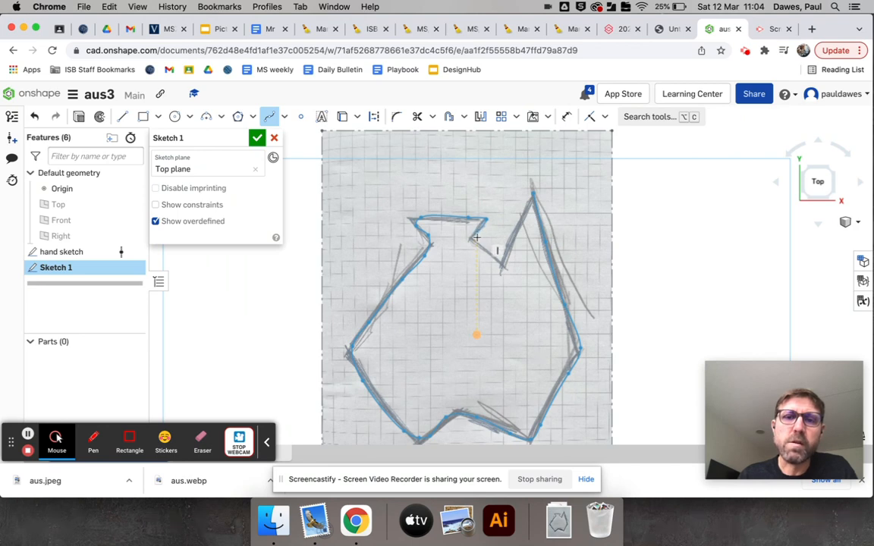
{"action": "left_click", "coordinate": [475, 241]}
{"action": "left_click", "coordinate": [494, 259]}
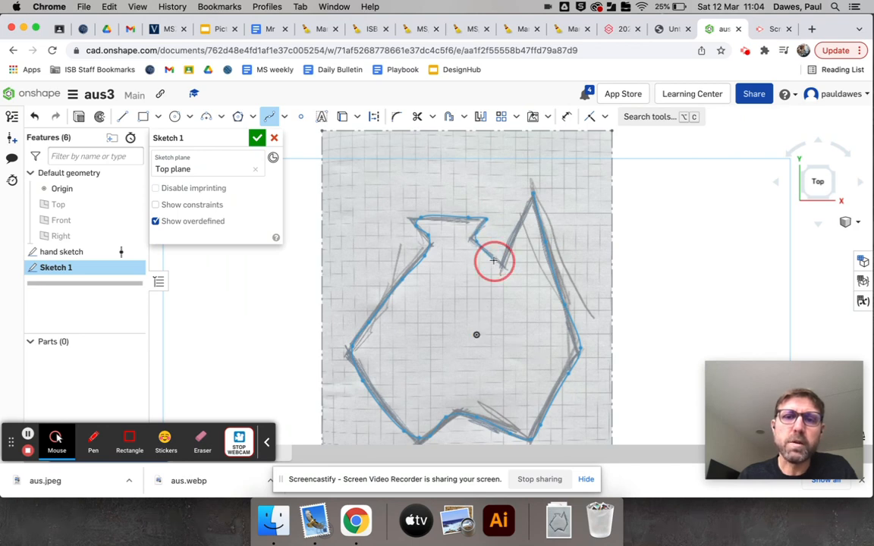
{"action": "left_click", "coordinate": [506, 258]}
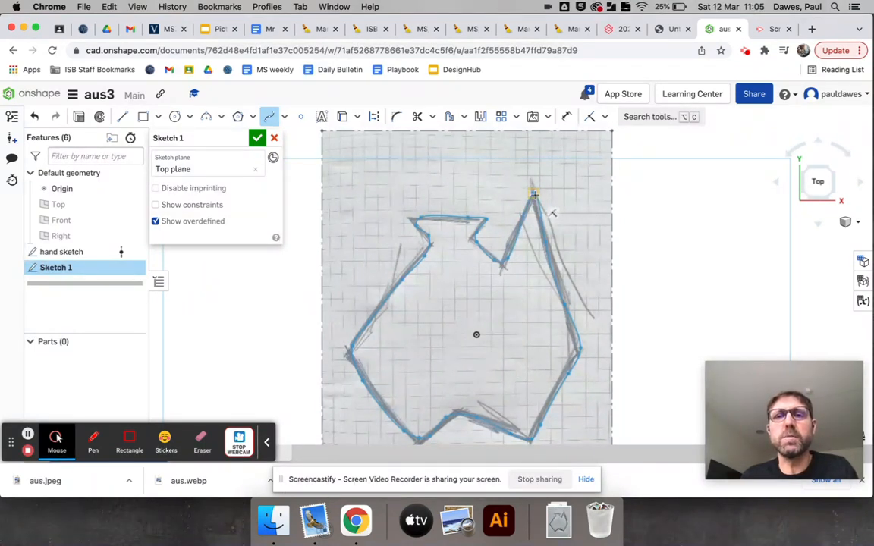
{"action": "left_click", "coordinate": [534, 194]}
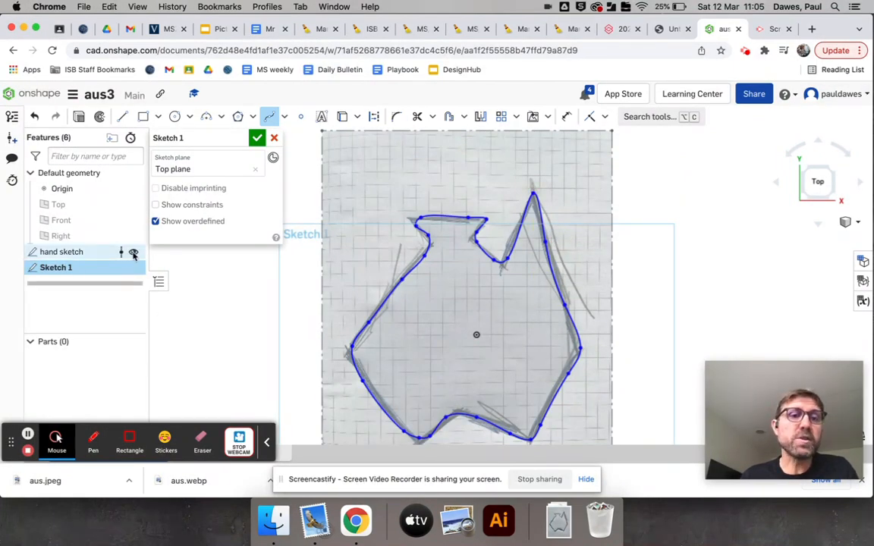
Hide the hand sketch image, leaving the traced spline outline on view, and undo any stray spline point
{"action": "left_click", "coordinate": [133, 252]}
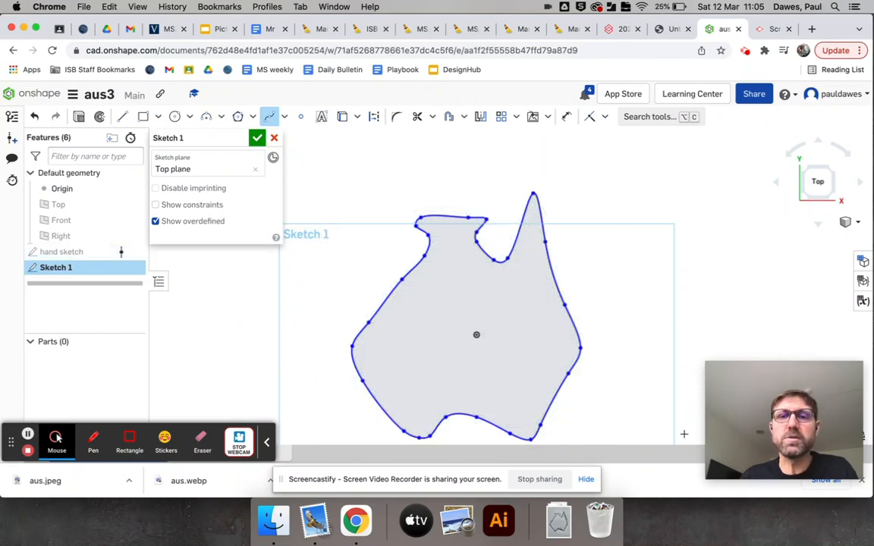
{"action": "left_click", "coordinate": [569, 373]}
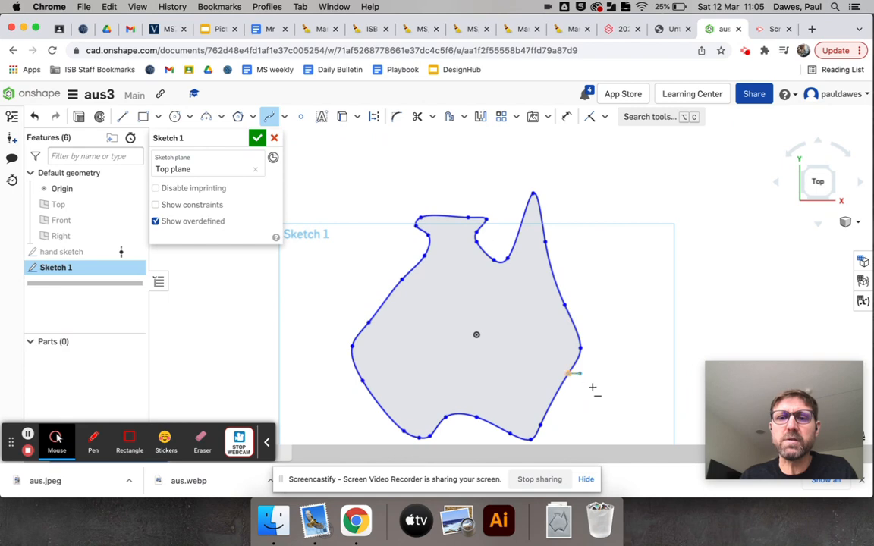
{"action": "key", "text": "super+z"}
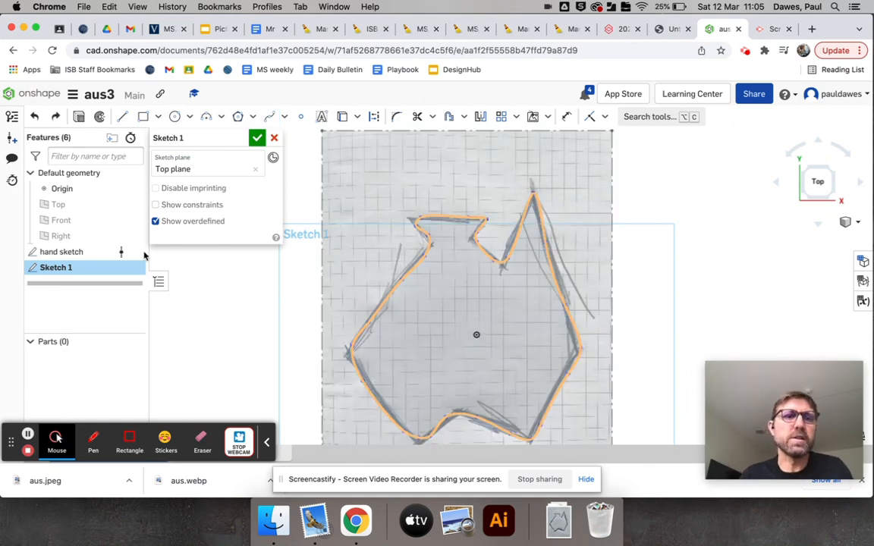
{"action": "left_click", "coordinate": [135, 252]}
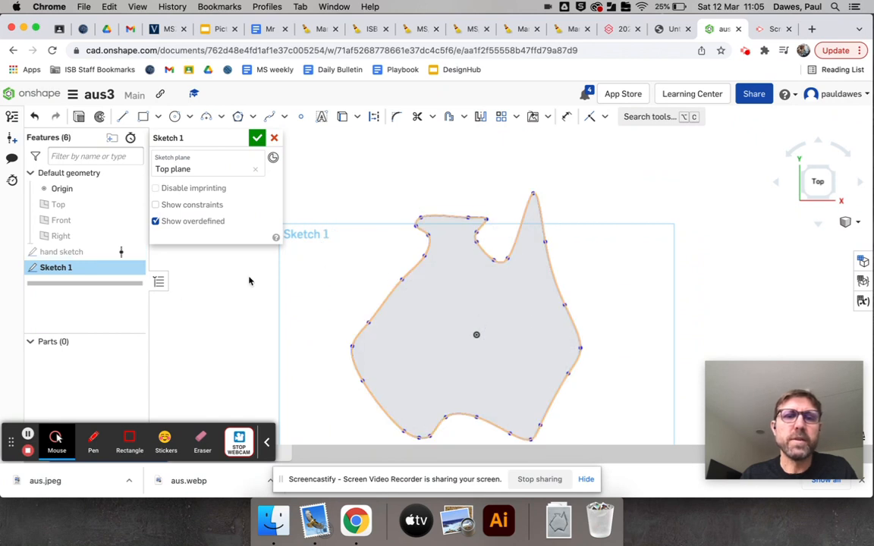
Deselect the outline and reshape it by moving spline points on its northwest and southeast coasts
{"action": "left_click", "coordinate": [83, 272]}
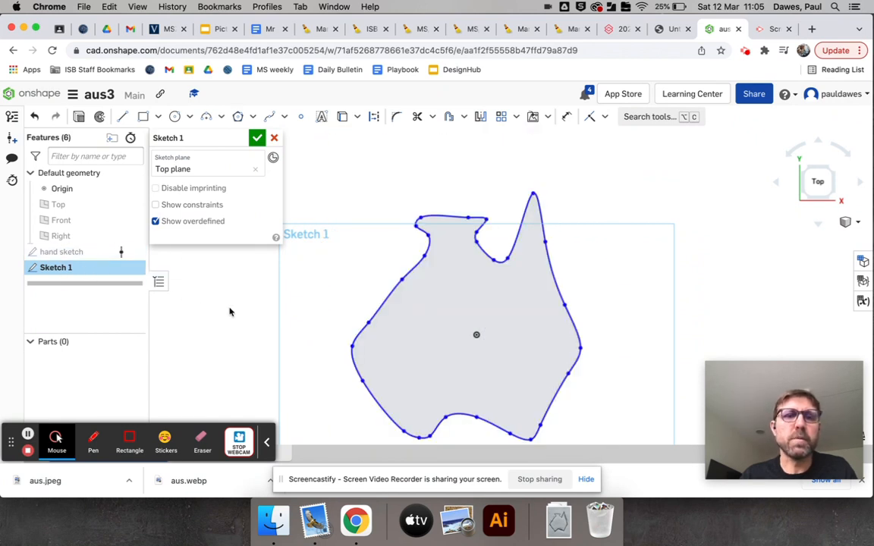
{"action": "mouse_move", "coordinate": [402, 282]}
{"action": "left_mouse_down"}
{"action": "mouse_move", "coordinate": [379, 267]}
{"action": "mouse_move", "coordinate": [407, 292]}
{"action": "mouse_move", "coordinate": [404, 280]}
{"action": "left_mouse_up"}
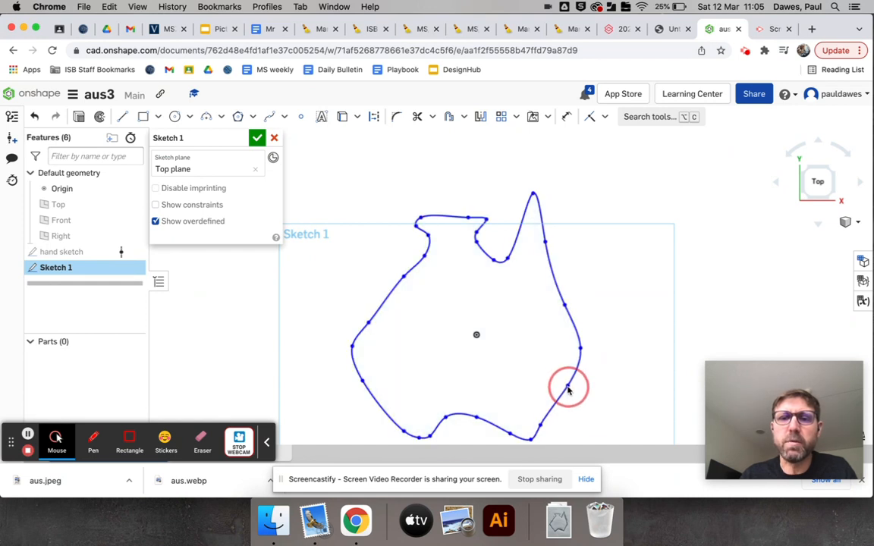
{"action": "left_click_drag", "start_coordinate": [541, 423], "coordinate": [551, 423]}
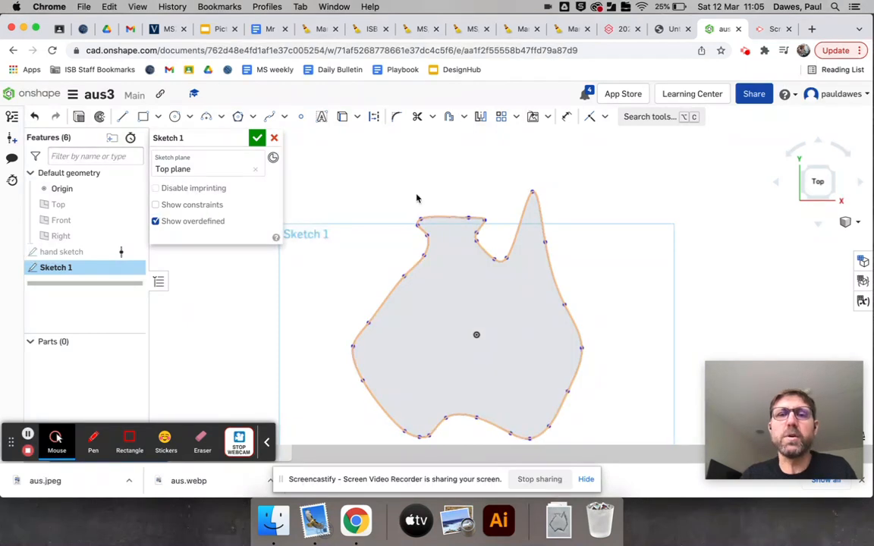
Insert extra spline points on the outline along the east coast, on both sides of the northern peak and on the southwest coast
{"action": "left_click", "coordinate": [286, 119]}
{"action": "left_click", "coordinate": [291, 155]}
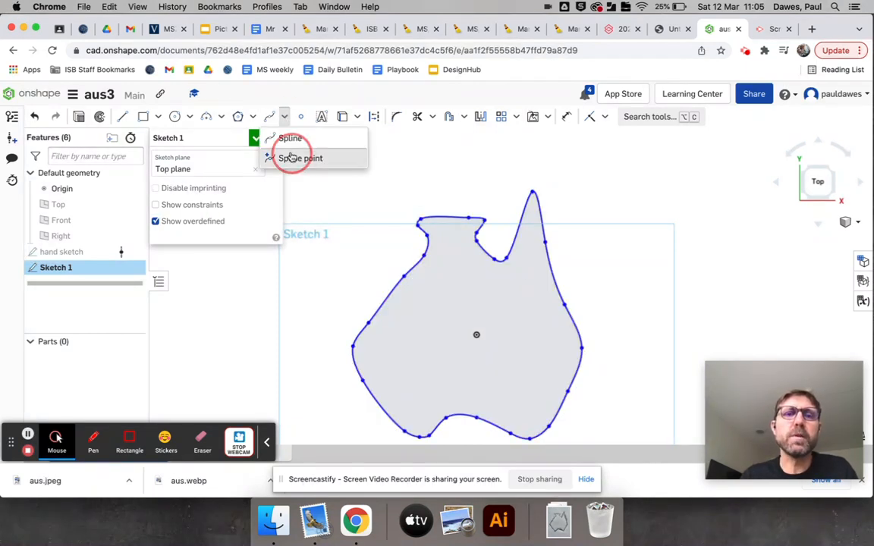
{"action": "left_click", "coordinate": [553, 276]}
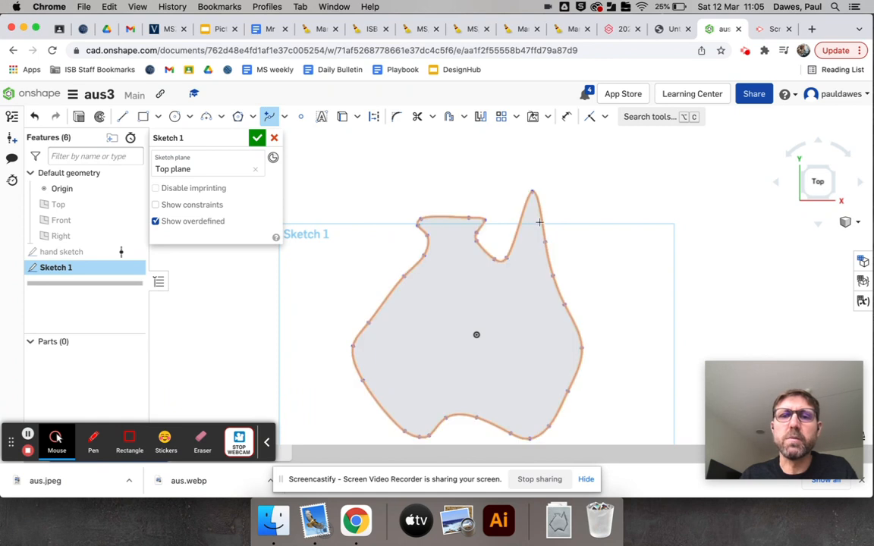
{"action": "left_click", "coordinate": [542, 220]}
{"action": "left_click", "coordinate": [519, 219]}
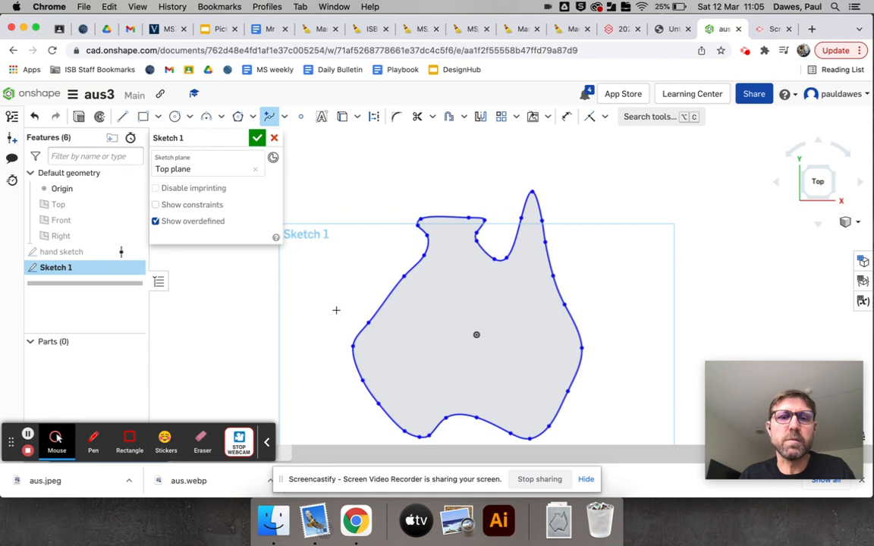
Leave the Spline point tool, move the northwest coast point slightly down along the outline, and finish the sketch
{"action": "left_click", "coordinate": [285, 120]}
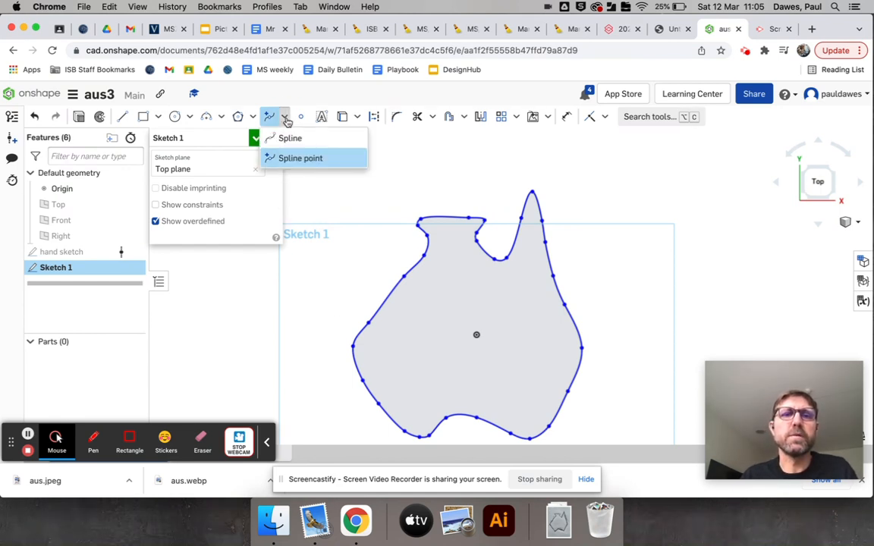
{"action": "left_click", "coordinate": [289, 160]}
{"action": "mouse_move", "coordinate": [404, 278]}
{"action": "left_mouse_down"}
{"action": "mouse_move", "coordinate": [412, 289]}
{"action": "mouse_move", "coordinate": [398, 288]}
{"action": "left_mouse_up"}
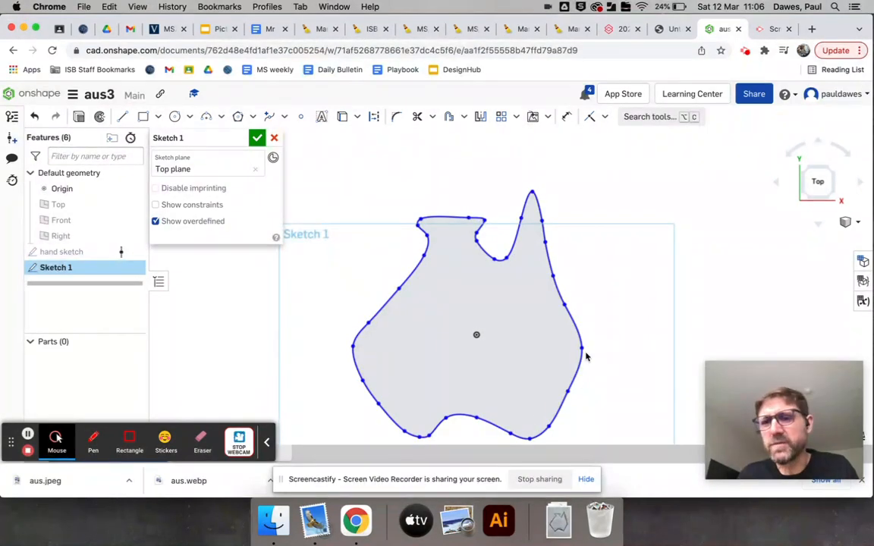
{"action": "left_click", "coordinate": [257, 138]}
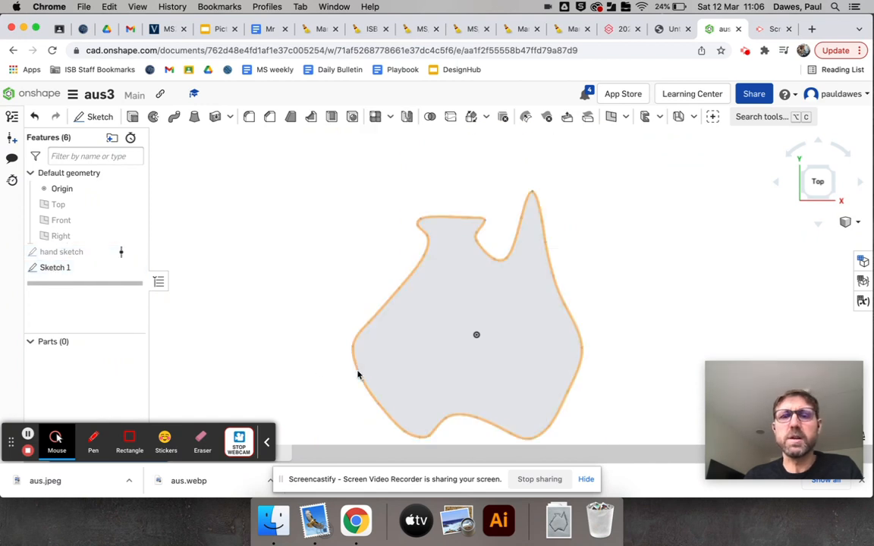
{"action": "scroll", "coordinate": [356, 373], "scroll_direction": "up", "scroll_amount": 3}
{"action": "scroll", "coordinate": [357, 372], "scroll_direction": "down", "scroll_amount": 5}
{"action": "right_click_drag", "start_coordinate": [516, 388], "coordinate": [486, 365]}
{"action": "mouse_move", "coordinate": [486, 366]}
{"action": "middle_mouse_down"}
{"action": "mouse_move", "coordinate": [425, 330]}
{"action": "mouse_move", "coordinate": [493, 338]}
{"action": "middle_mouse_up"}
{"action": "scroll", "coordinate": [493, 341], "scroll_direction": "down", "scroll_amount": 1}
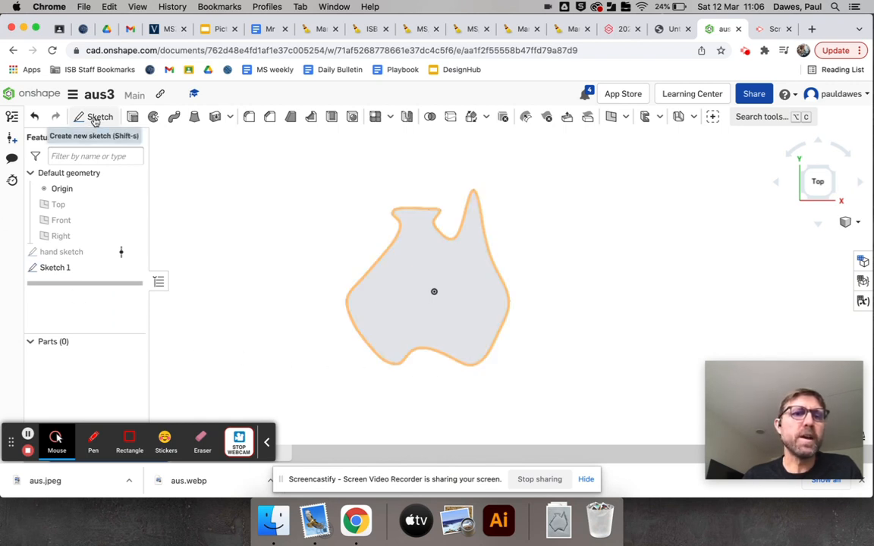
Rename the traced outline sketch as "aus"
{"action": "right_click", "coordinate": [59, 267]}
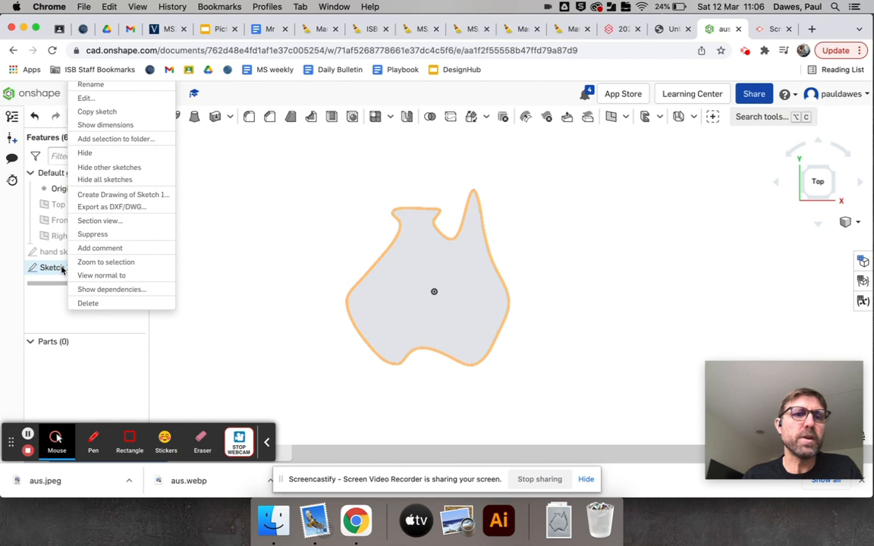
{"action": "left_click", "coordinate": [92, 84]}
{"action": "type", "text": "aus"}
{"action": "key", "text": "Return"}
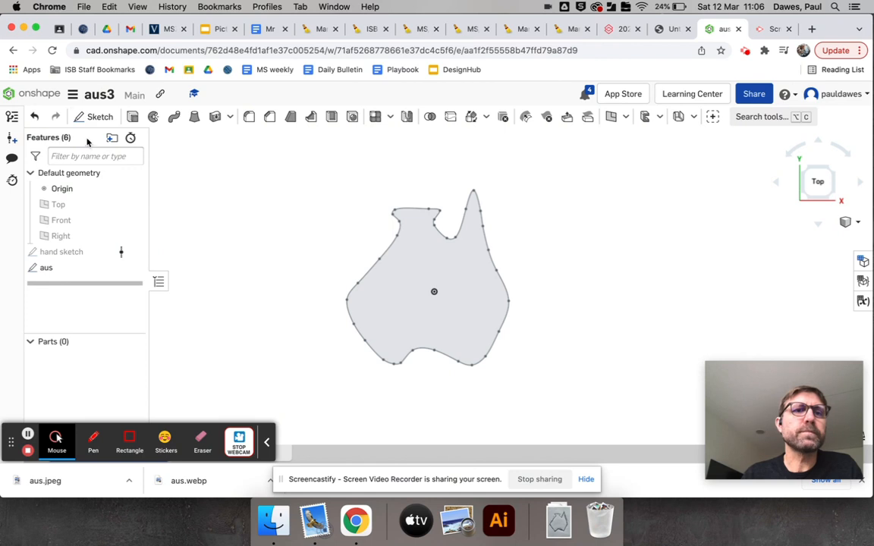
Sketch a 3 point circle on the Top plane surrounding the whole Australia outline, and finish the sketch
{"action": "left_click", "coordinate": [91, 118]}
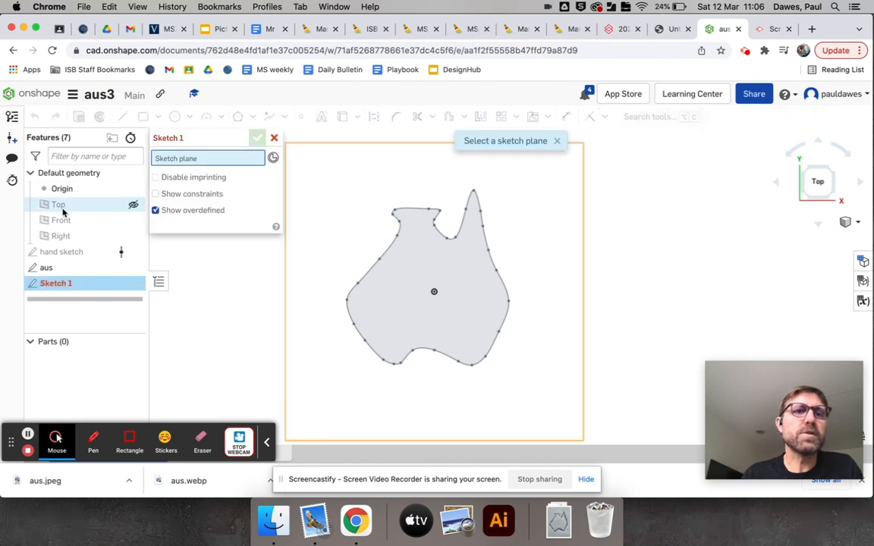
{"action": "left_click", "coordinate": [60, 206]}
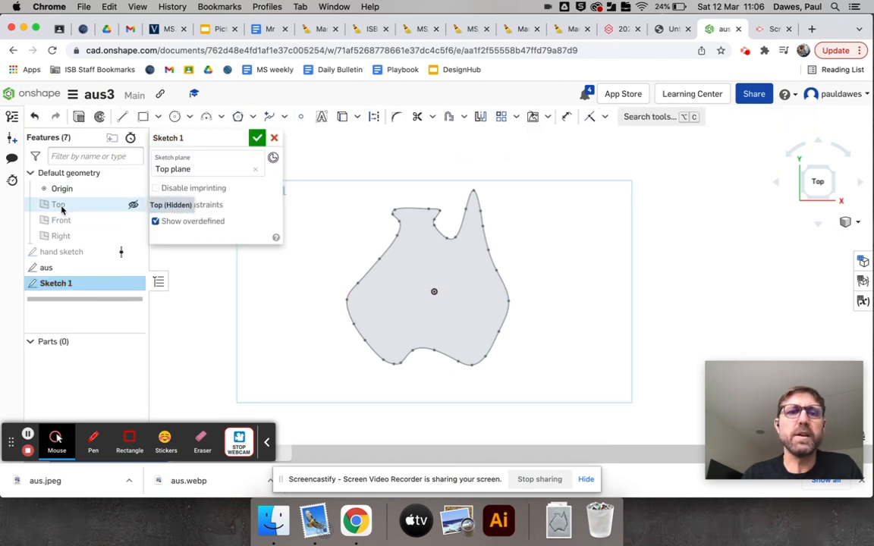
{"action": "left_click", "coordinate": [188, 117]}
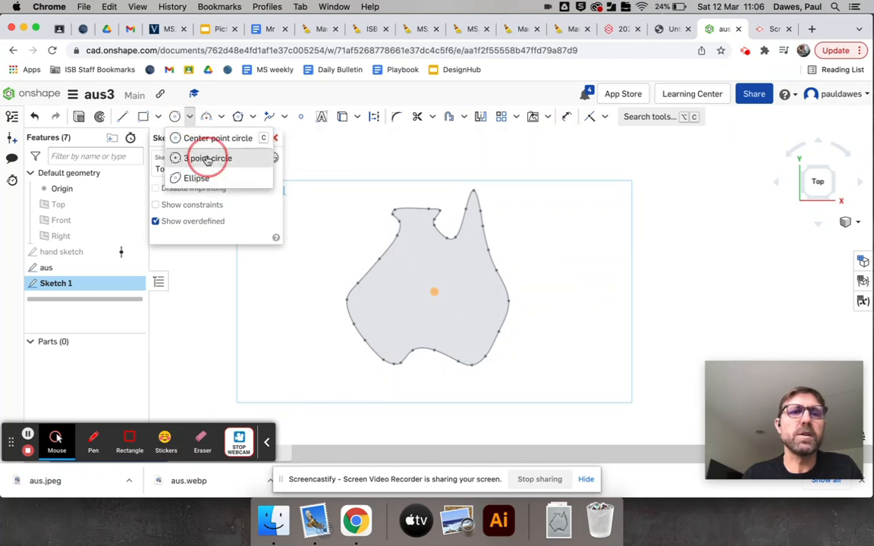
{"action": "left_click", "coordinate": [203, 159]}
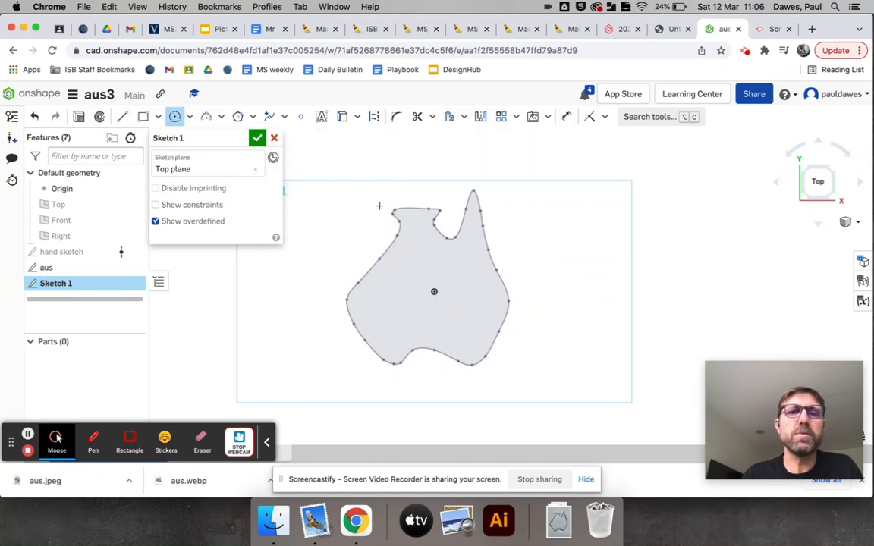
{"action": "left_click", "coordinate": [485, 170]}
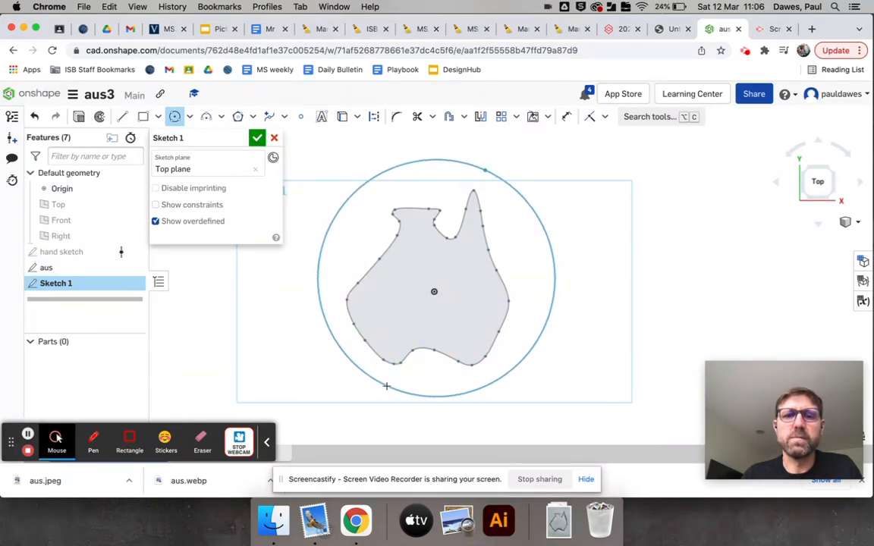
{"action": "left_click", "coordinate": [380, 380]}
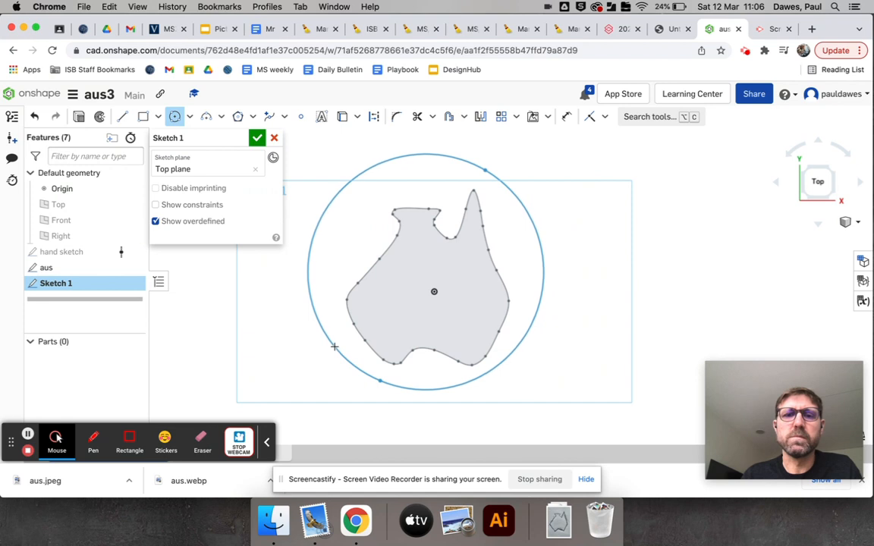
{"action": "left_click", "coordinate": [339, 346]}
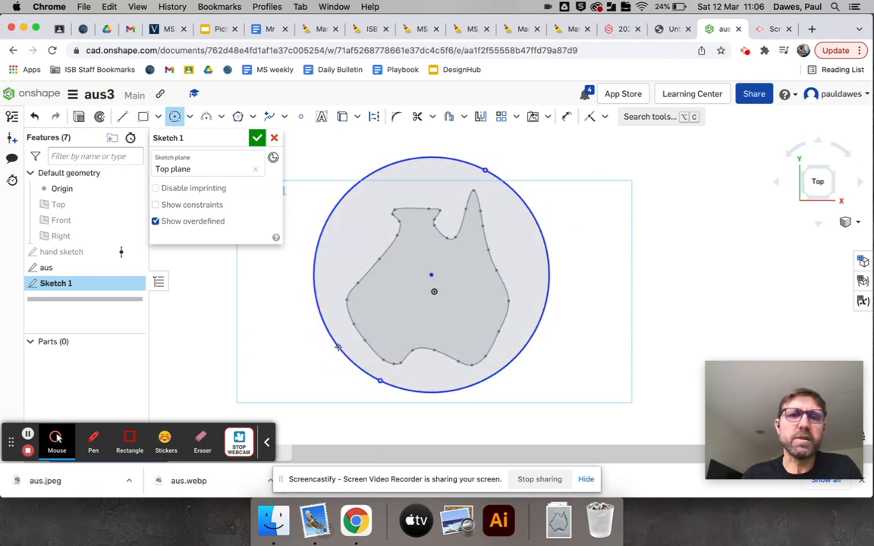
{"action": "left_click", "coordinate": [257, 138]}
Rename the new circle sketch as "circle"
{"action": "right_click", "coordinate": [52, 284]}
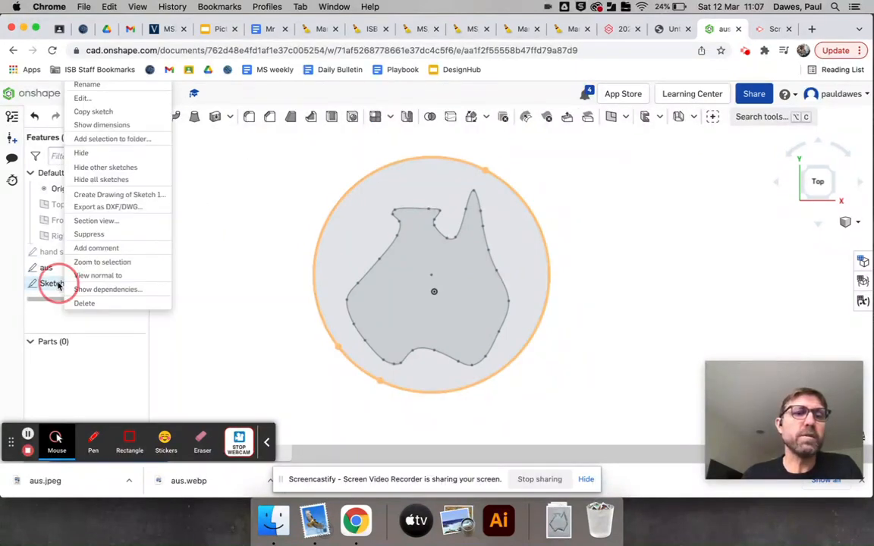
{"action": "left_click", "coordinate": [103, 84]}
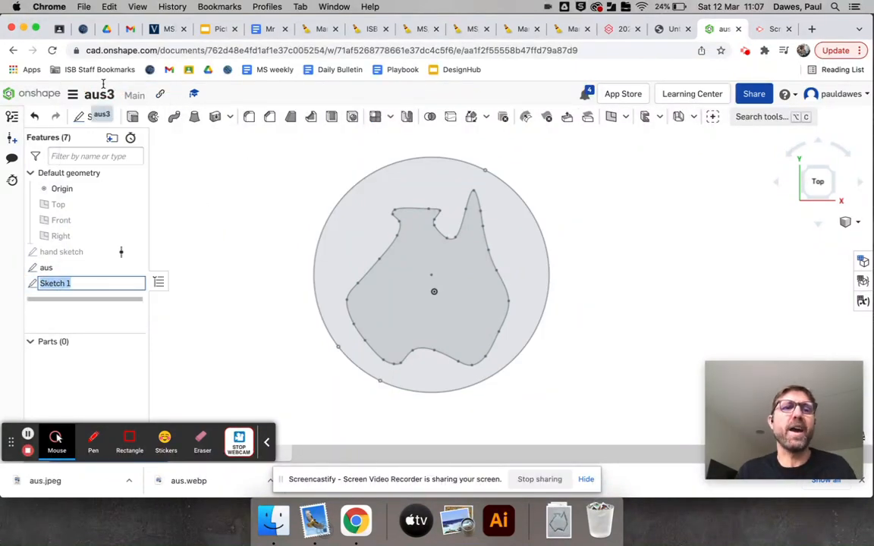
{"action": "type", "text": "circle"}
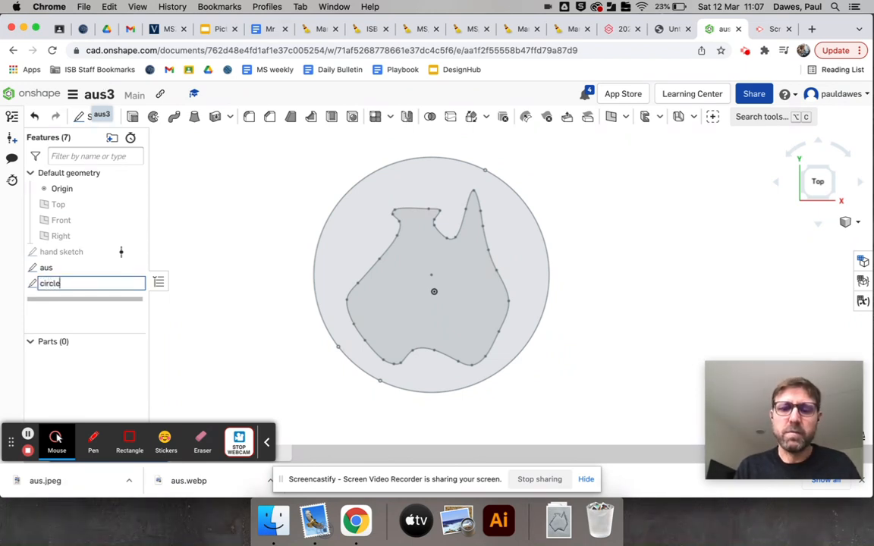
{"action": "key", "text": "Return"}
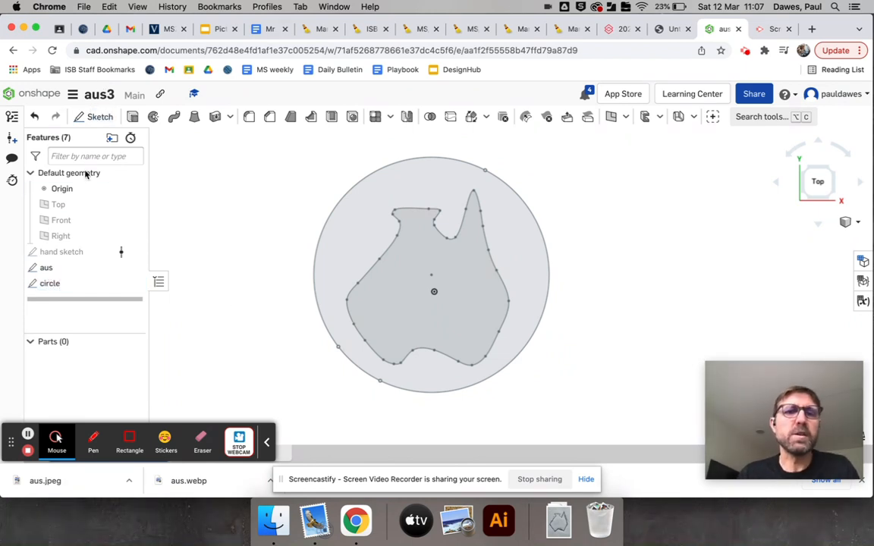
Try to reshape the east coast in the "aus" sketch by moving its outermost spline point, and cancel the sketch edit
{"action": "left_click", "coordinate": [543, 313]}
{"action": "left_click", "coordinate": [550, 293]}
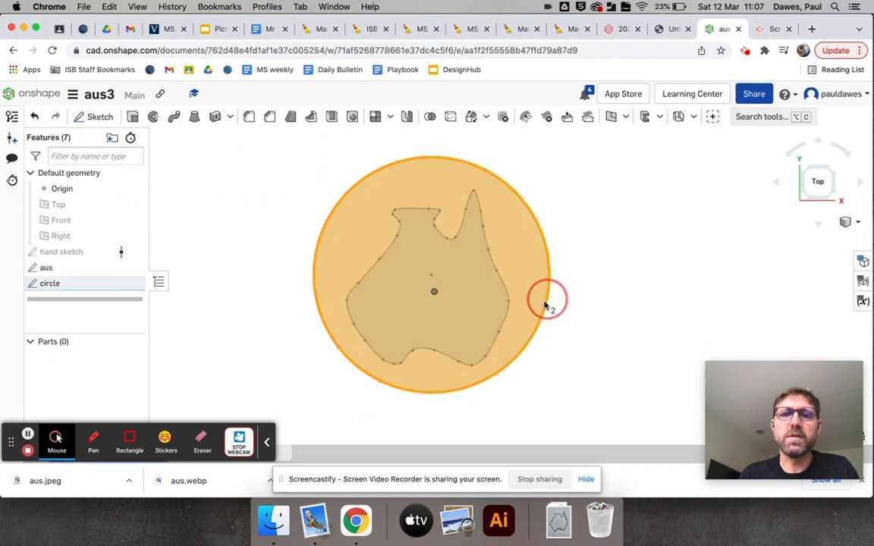
{"action": "left_click", "coordinate": [59, 273]}
{"action": "right_click", "coordinate": [75, 269]}
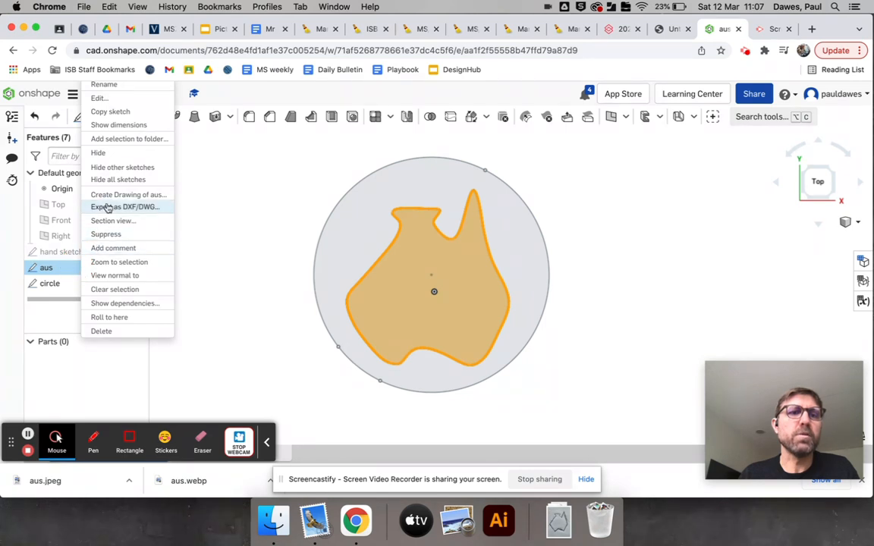
{"action": "left_click", "coordinate": [98, 99]}
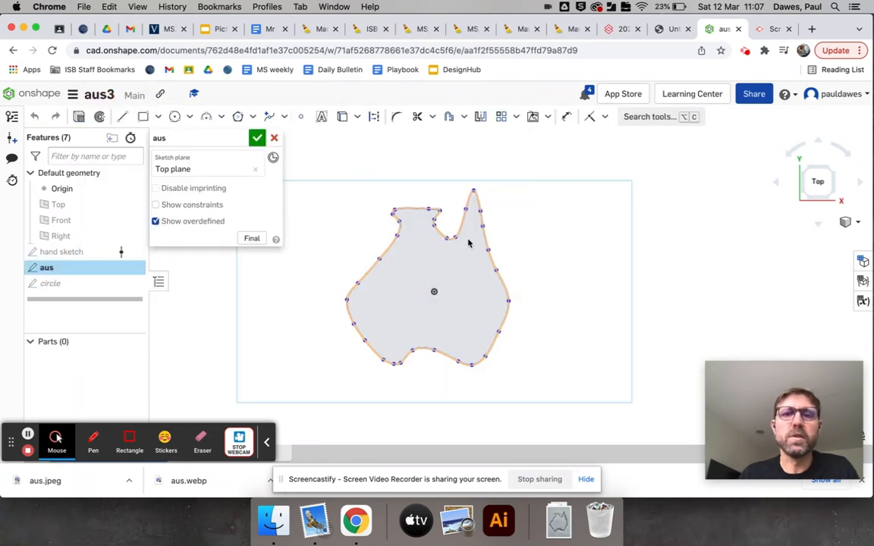
{"action": "left_click", "coordinate": [505, 290]}
{"action": "left_click_drag", "start_coordinate": [505, 287], "coordinate": [503, 292]}
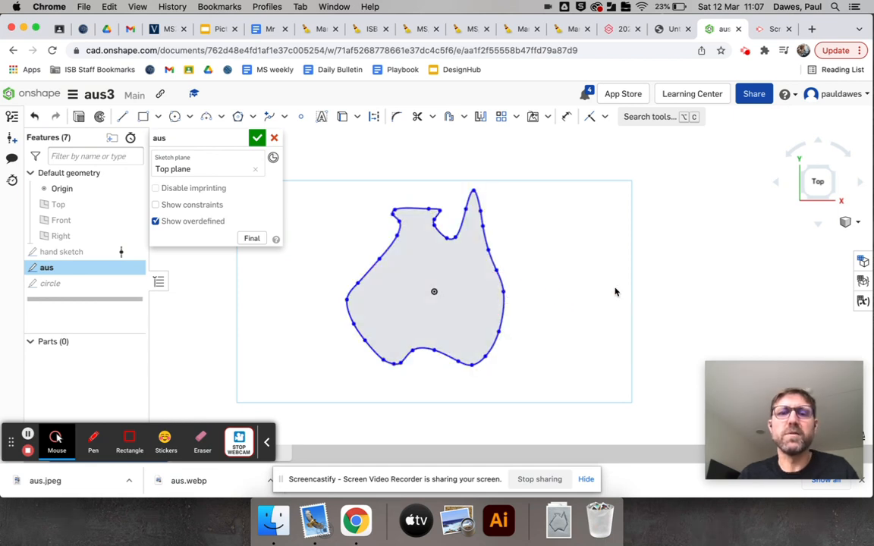
{"action": "left_click", "coordinate": [274, 138]}
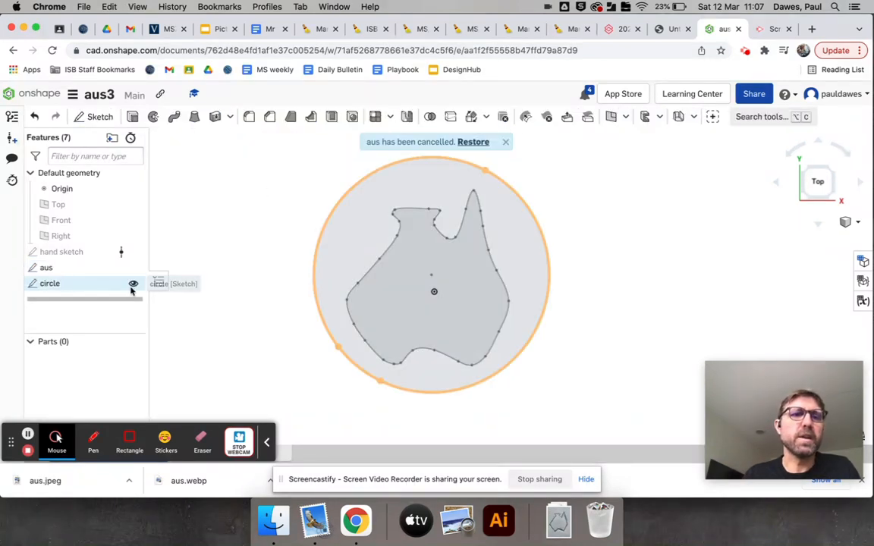
{"action": "left_click", "coordinate": [132, 285]}
{"action": "left_click", "coordinate": [133, 285]}
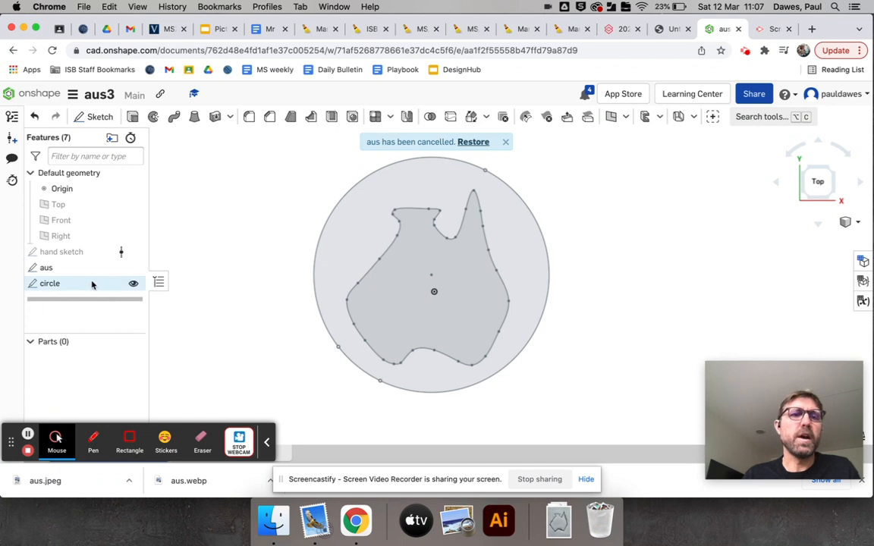
Start a sketch on the face of the circle and add the text "AUS" across the middle of the outline
{"action": "left_click", "coordinate": [91, 117]}
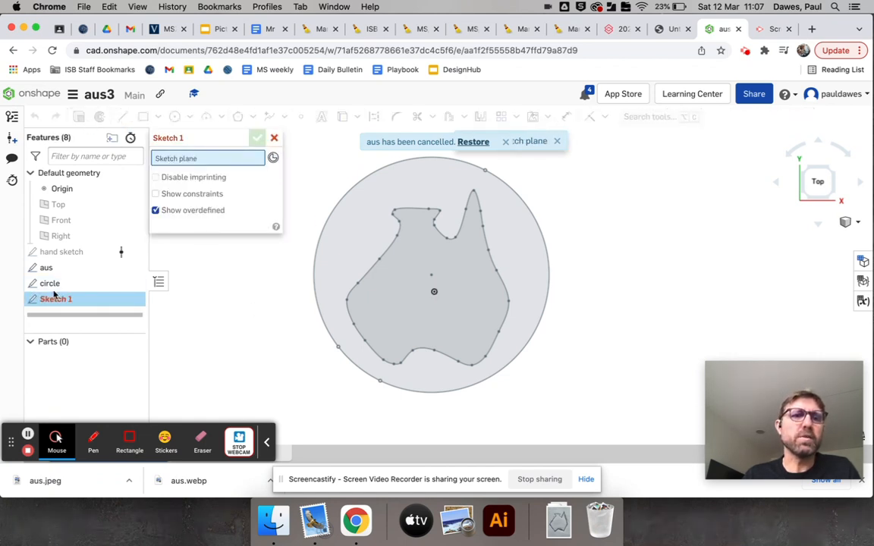
{"action": "left_click", "coordinate": [355, 232]}
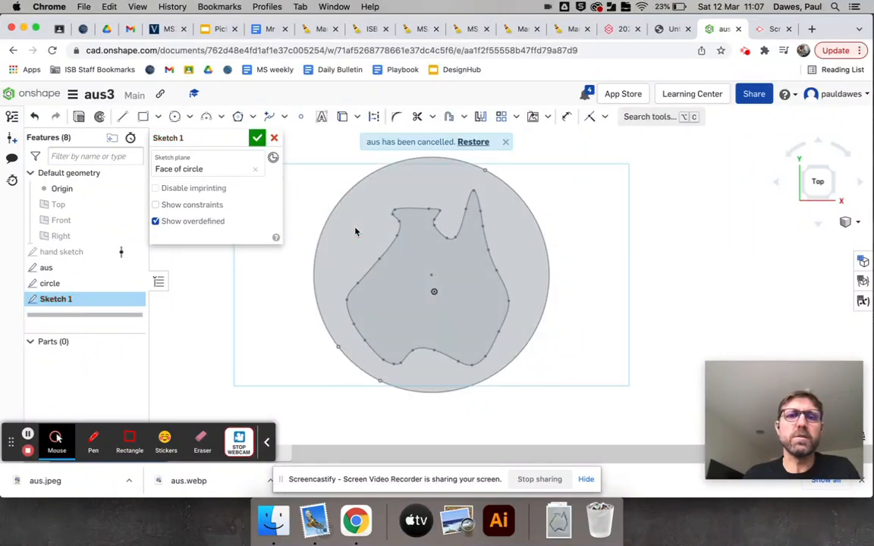
{"action": "left_click", "coordinate": [323, 120]}
{"action": "left_click_drag", "start_coordinate": [374, 279], "coordinate": [477, 328]}
{"action": "type", "text": "AUS"}
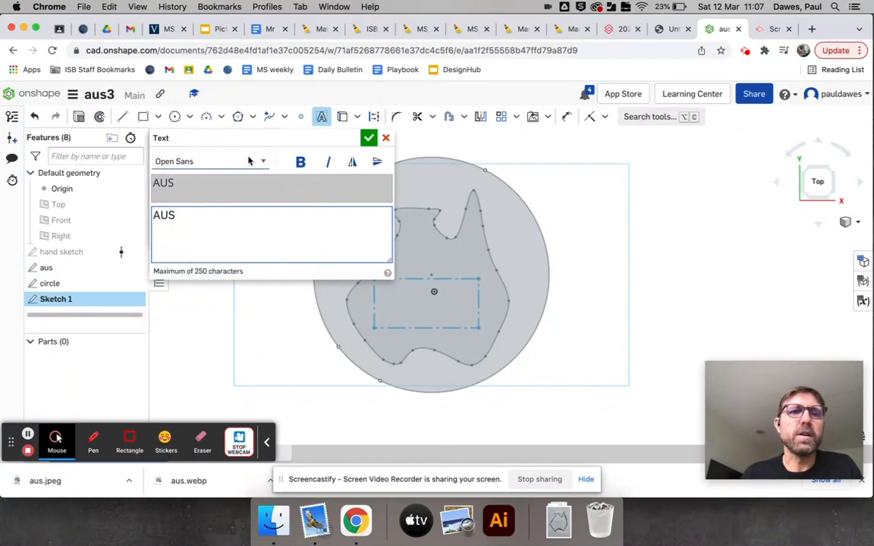
Format the "AUS" text in bold Arimo and accept it
{"action": "left_click", "coordinate": [248, 159]}
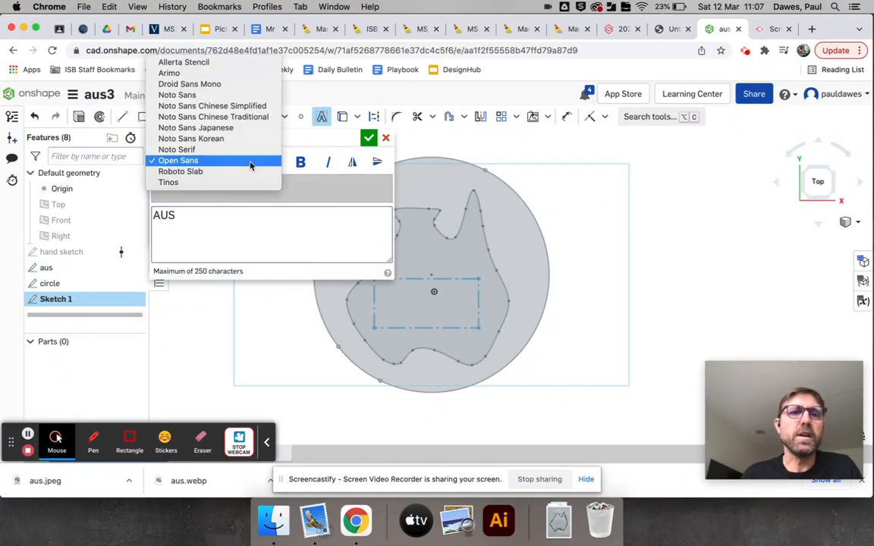
{"action": "left_click", "coordinate": [186, 64]}
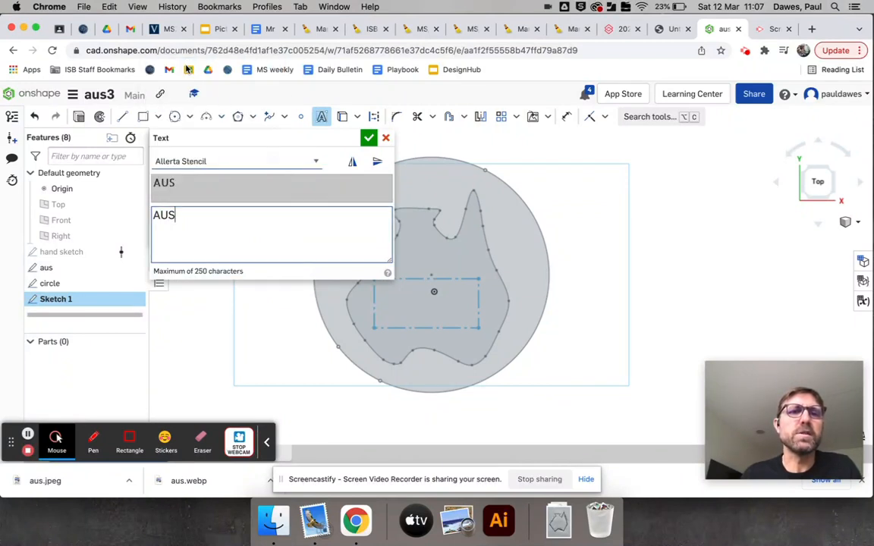
{"action": "left_click", "coordinate": [314, 161]}
{"action": "left_click", "coordinate": [203, 174]}
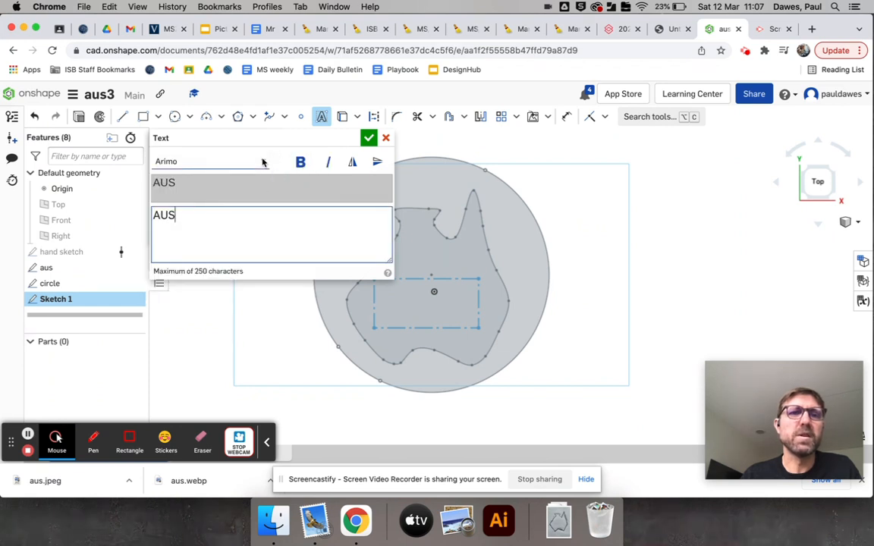
{"action": "left_click", "coordinate": [301, 163]}
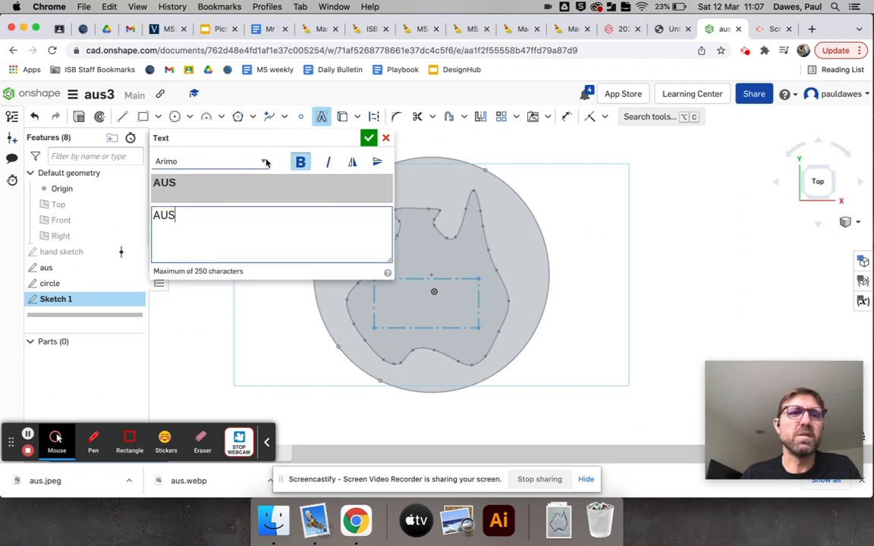
{"action": "left_click", "coordinate": [366, 139]}
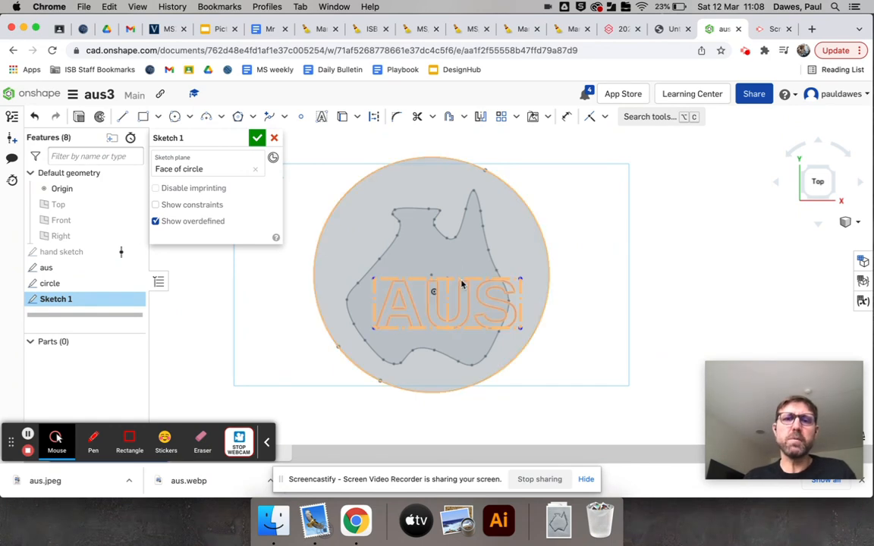
Move the "AUS" text box up and left so it sits centrally over the Australia outline
{"action": "left_click_drag", "start_coordinate": [463, 279], "coordinate": [450, 283]}
{"action": "left_click", "coordinate": [370, 329]}
{"action": "left_click_drag", "start_coordinate": [364, 327], "coordinate": [359, 318]}
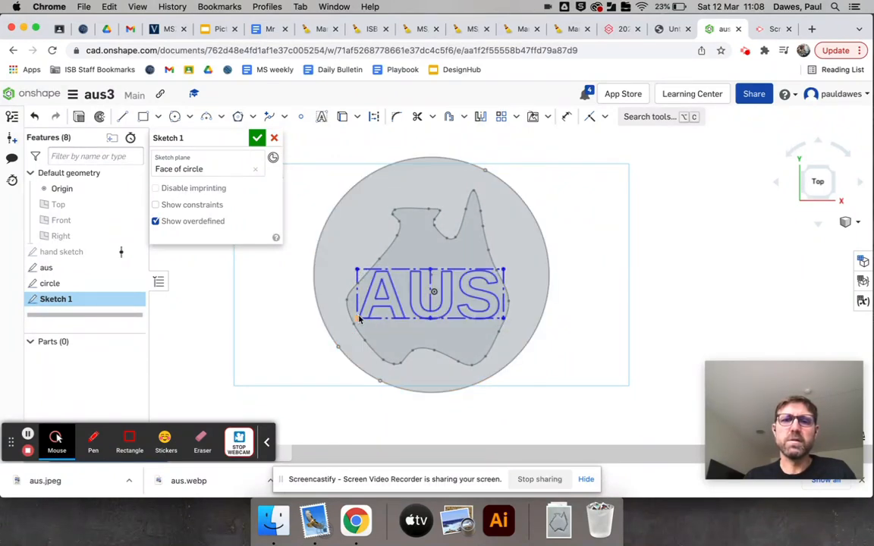
{"action": "left_click_drag", "start_coordinate": [360, 320], "coordinate": [357, 319]}
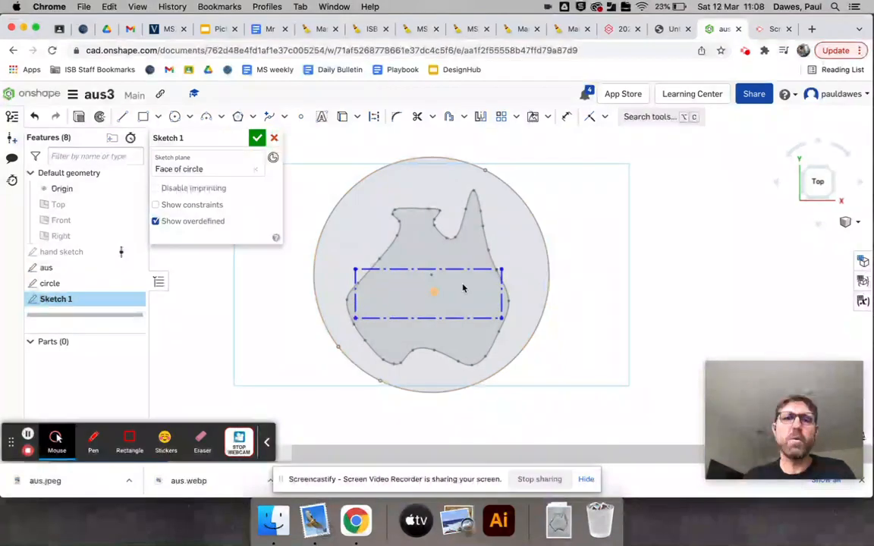
Dimension the "AUS" text box's width to 70 mm and finish the sketch
{"action": "left_click", "coordinate": [567, 116]}
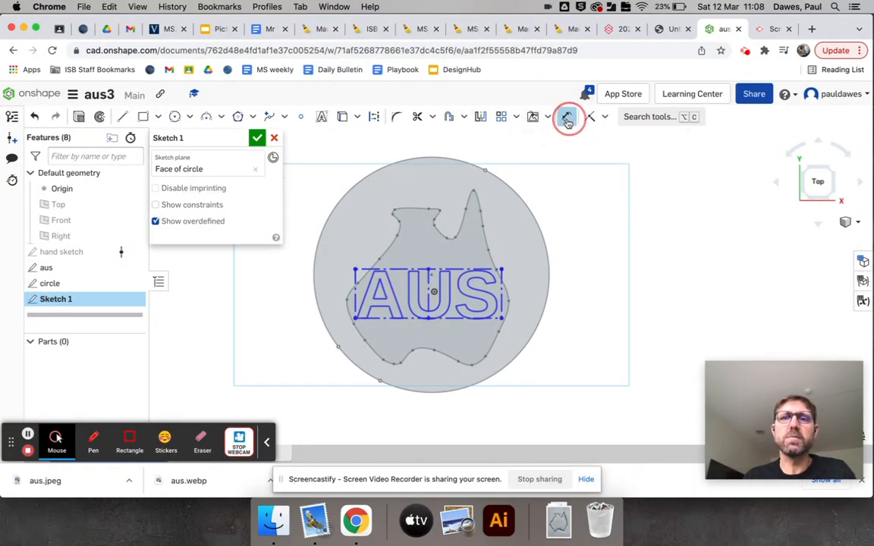
{"action": "left_click_drag", "start_coordinate": [454, 323], "coordinate": [438, 400]}
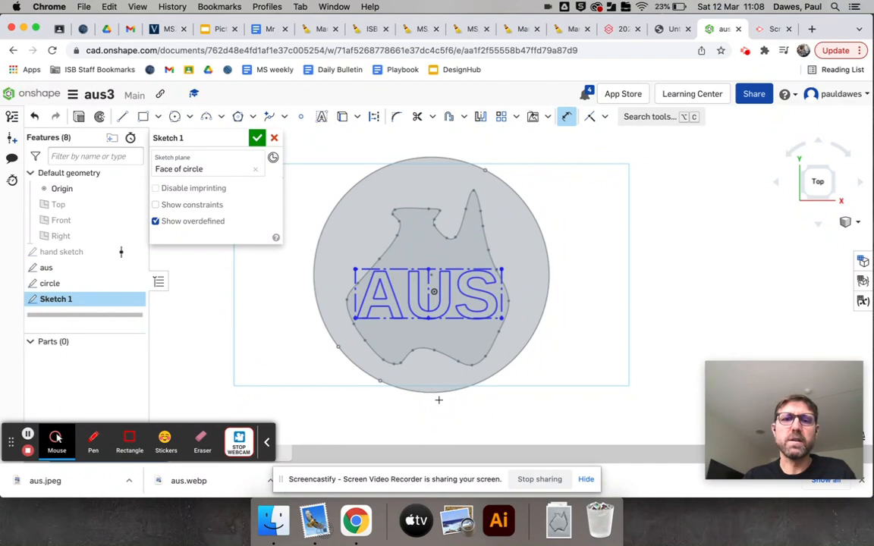
{"action": "left_click_drag", "start_coordinate": [453, 319], "coordinate": [454, 335]}
{"action": "left_click", "coordinate": [462, 320]}
{"action": "left_click", "coordinate": [440, 410]}
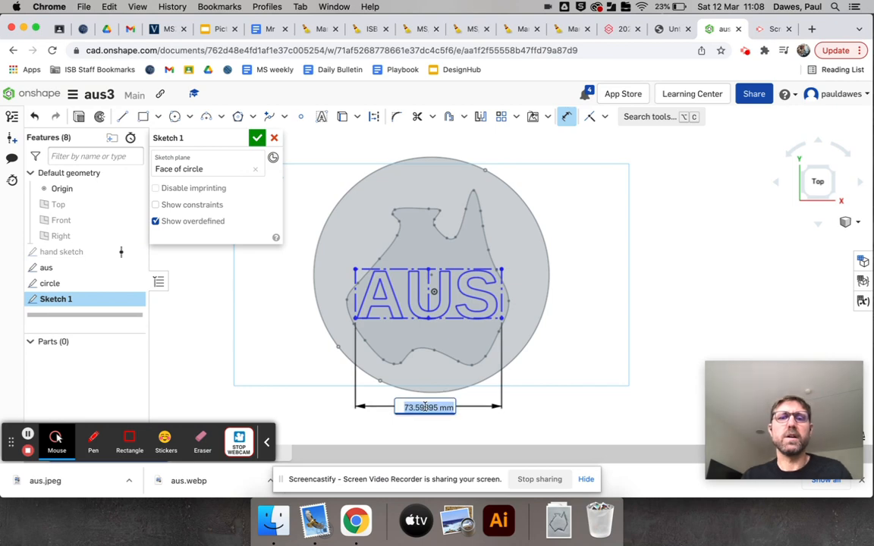
{"action": "type", "text": "70"}
{"action": "key", "text": "Return"}
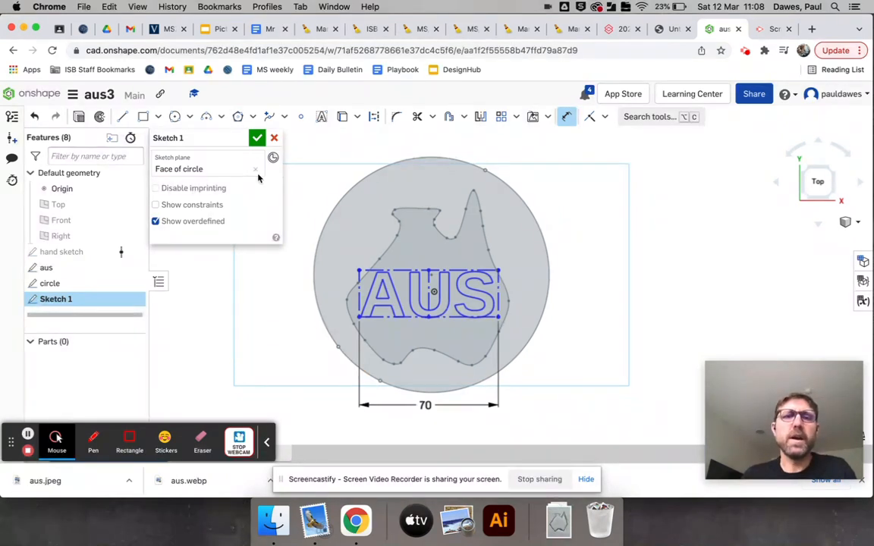
{"action": "left_click", "coordinate": [257, 138]}
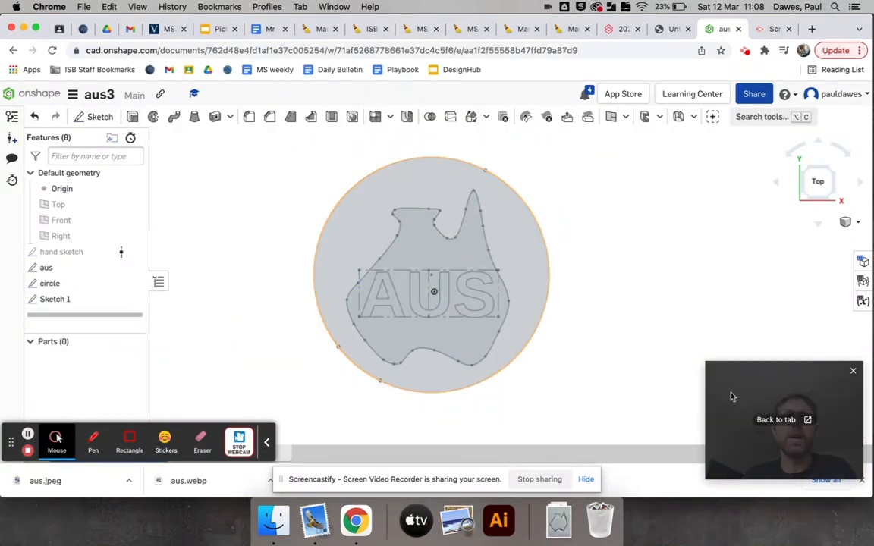
Edit the circle sketch to add a tilted ellipse, about 27 by 14 mm, between the Australia outline and the circle's upper-left edge
{"action": "left_click", "coordinate": [823, 173]}
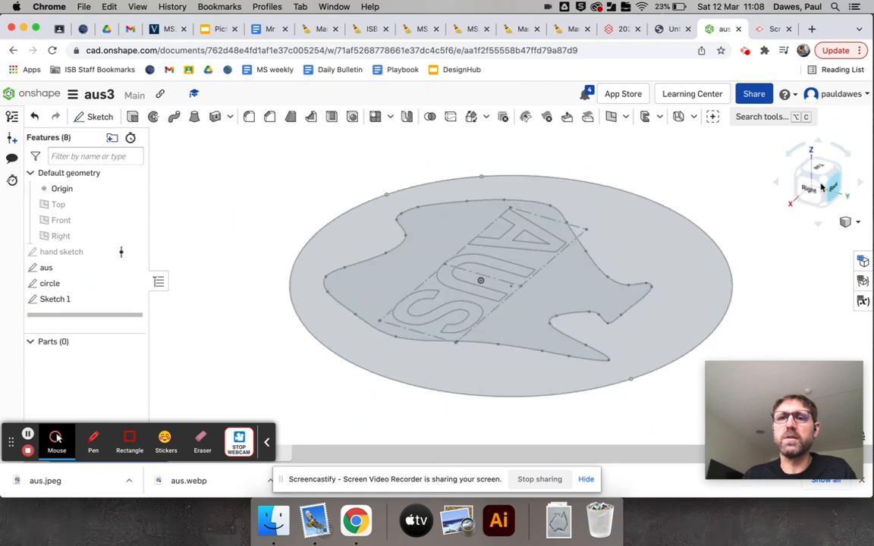
{"action": "left_click", "coordinate": [798, 176]}
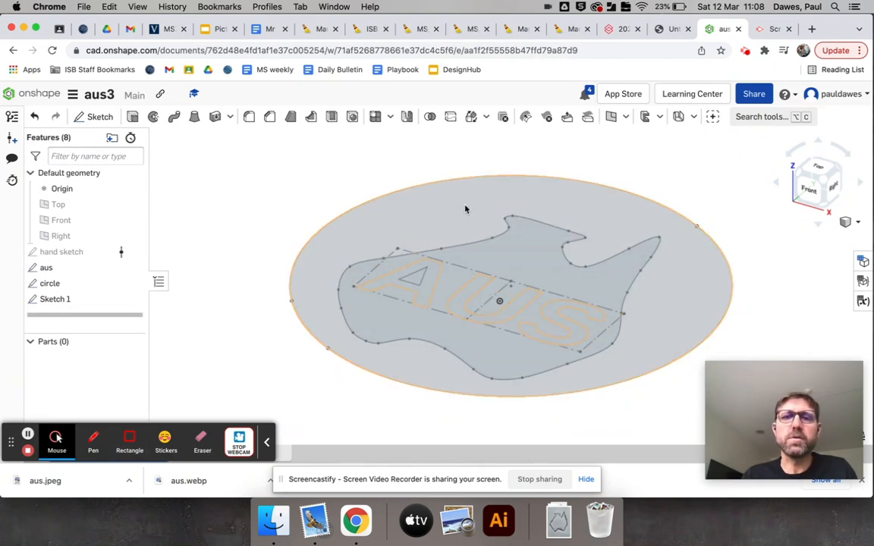
{"action": "right_click", "coordinate": [53, 284]}
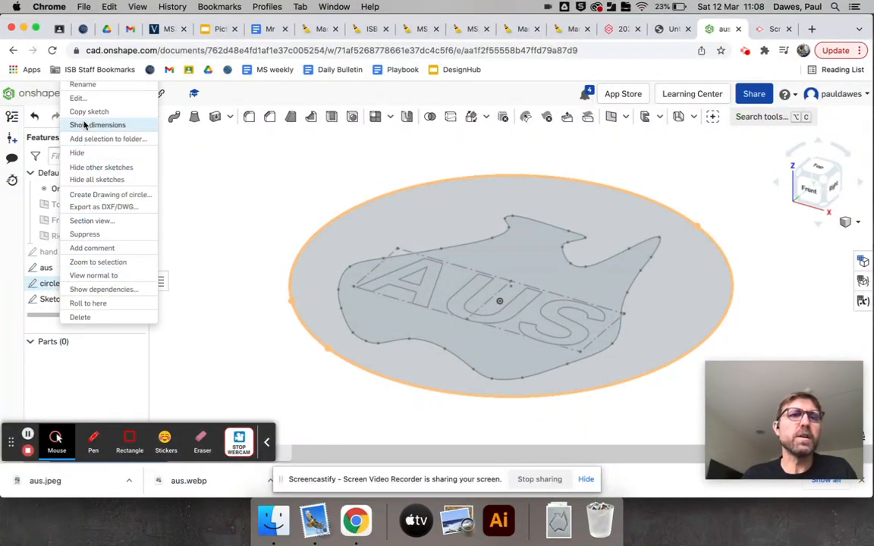
{"action": "left_click", "coordinate": [78, 97]}
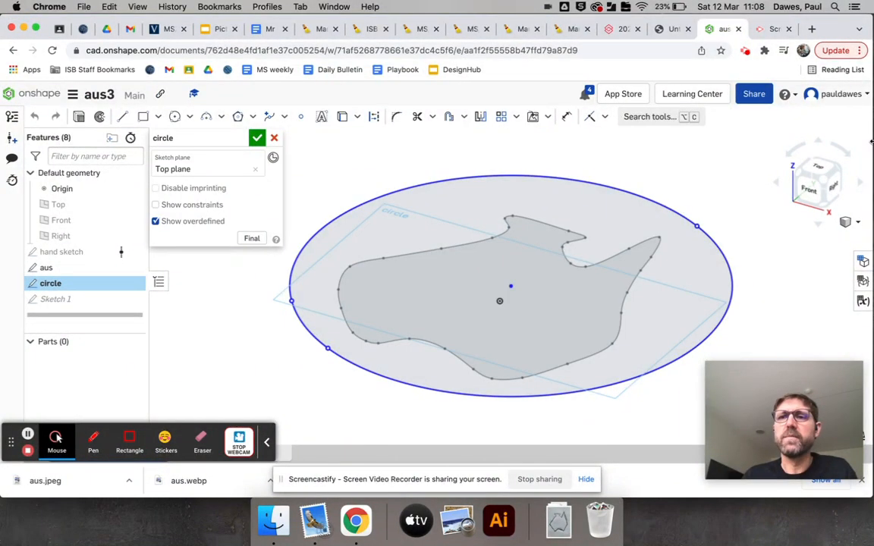
{"action": "left_click", "coordinate": [820, 170]}
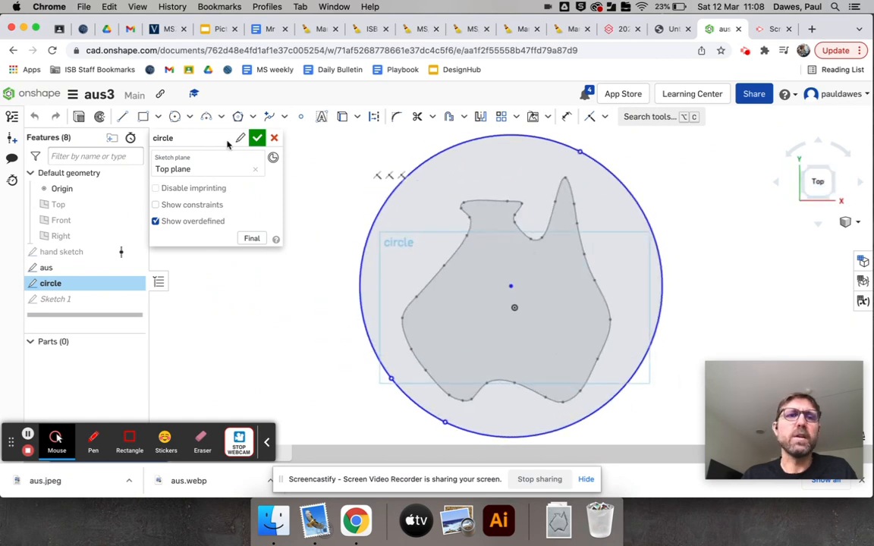
{"action": "left_click", "coordinate": [189, 117]}
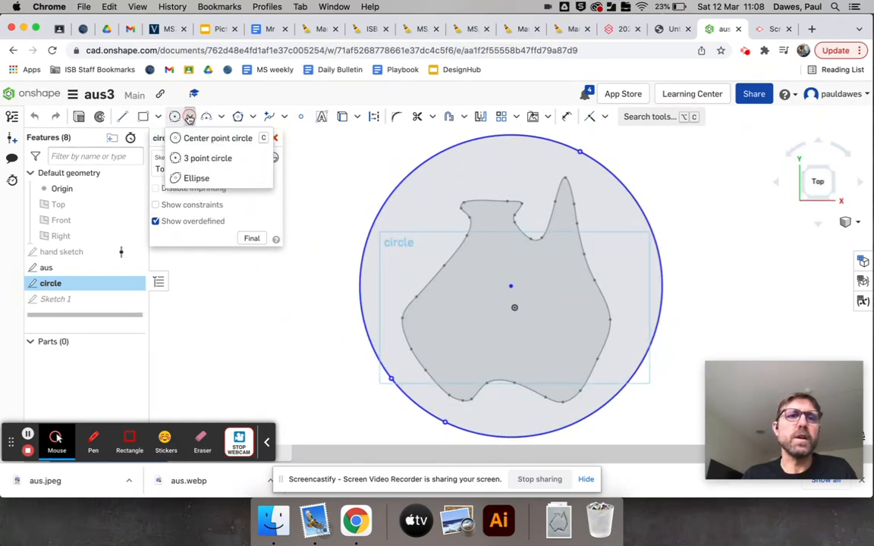
{"action": "left_click", "coordinate": [176, 158]}
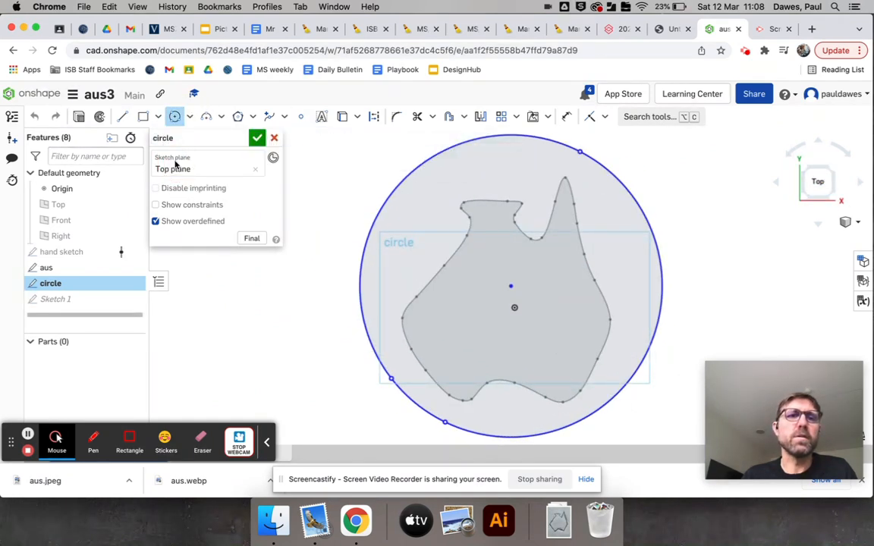
{"action": "left_click", "coordinate": [190, 120]}
{"action": "left_click", "coordinate": [191, 175]}
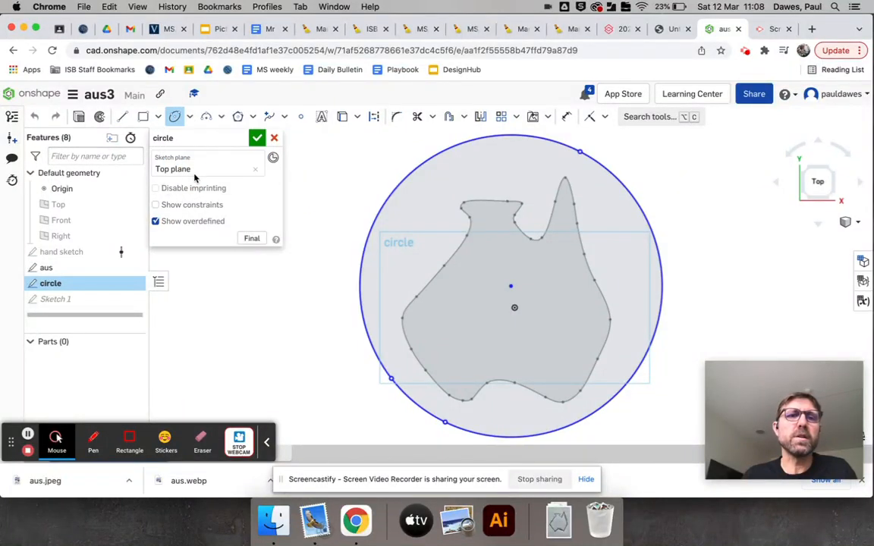
{"action": "left_click", "coordinate": [404, 234]}
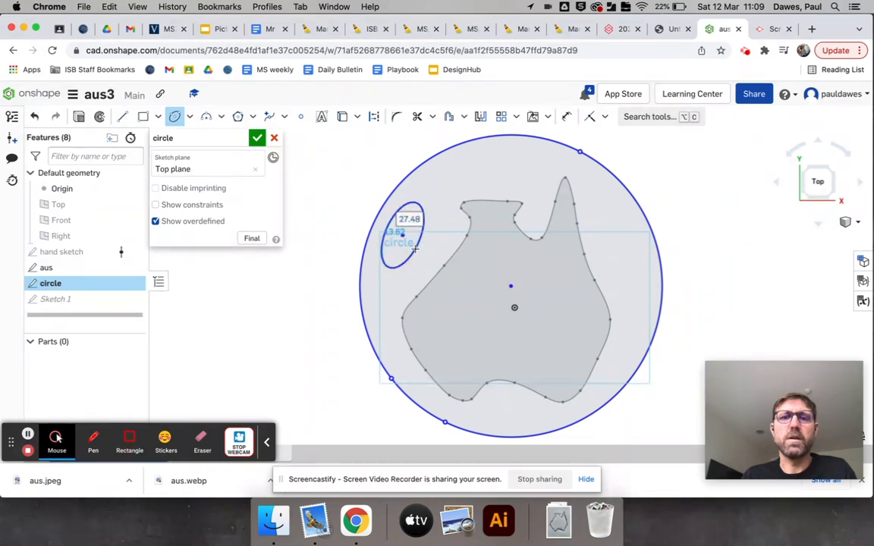
{"action": "left_click", "coordinate": [413, 247]}
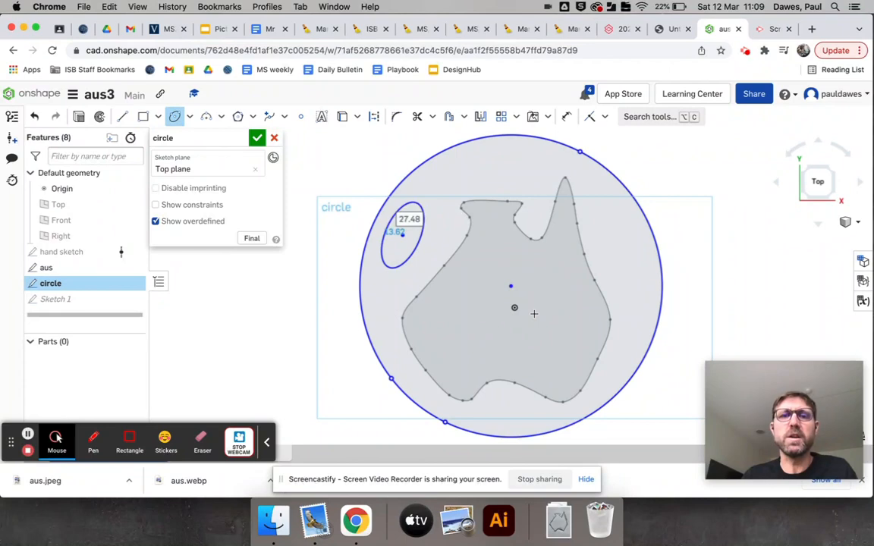
{"action": "left_click", "coordinate": [257, 137]}
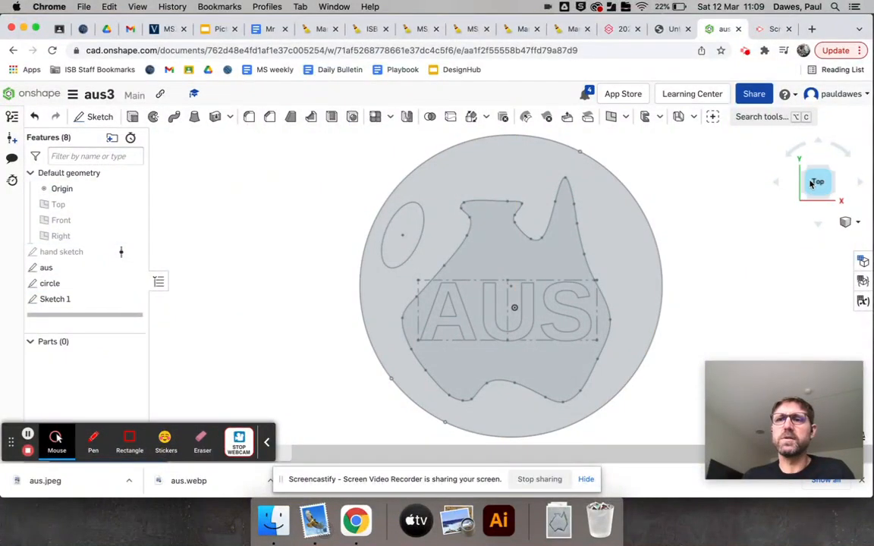
Extrude the circle face, leaving out the ellipse, downward 14 mm as a new solid
{"action": "left_click_drag", "start_coordinate": [806, 175], "coordinate": [832, 183]}
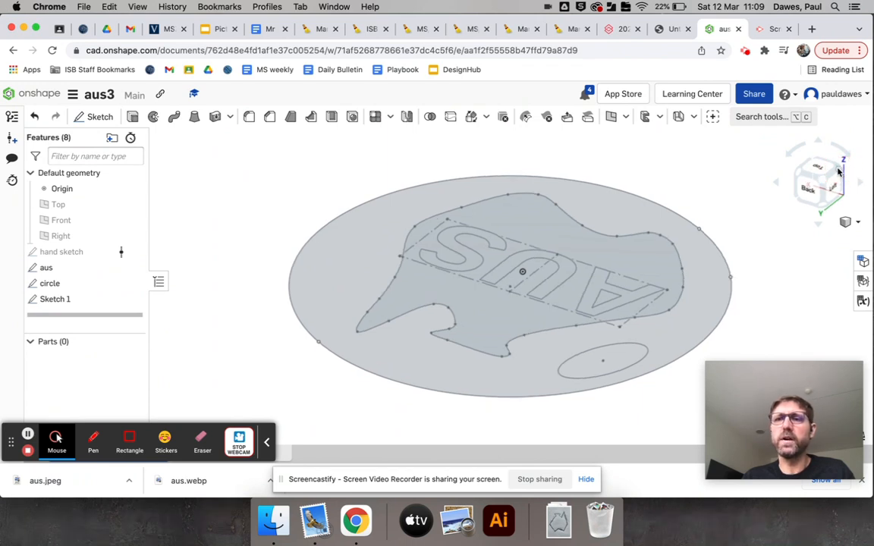
{"action": "left_click", "coordinate": [838, 171]}
{"action": "left_click", "coordinate": [838, 170]}
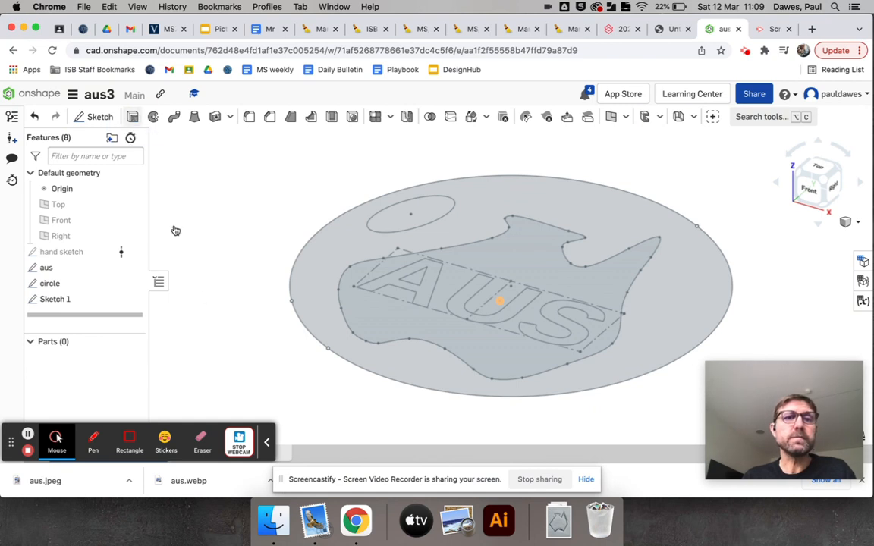
{"action": "key", "text": "shift+e"}
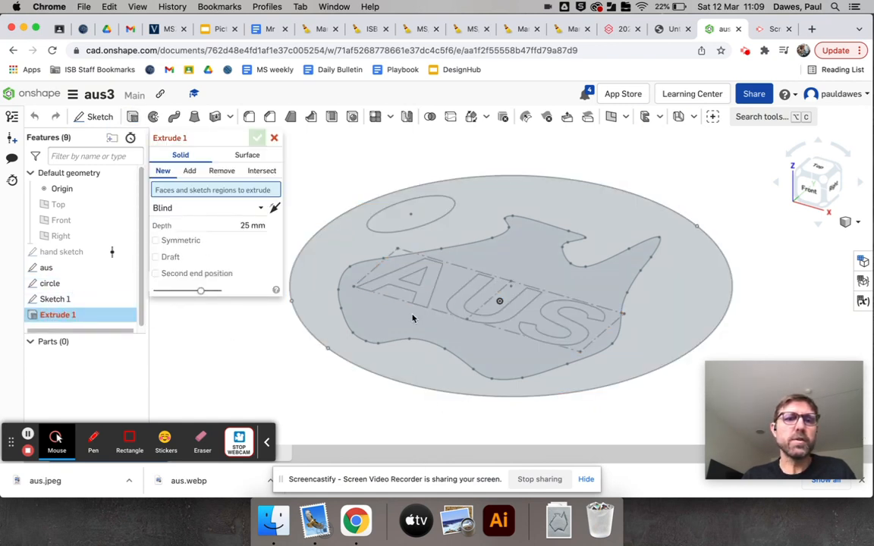
{"action": "left_click", "coordinate": [704, 289]}
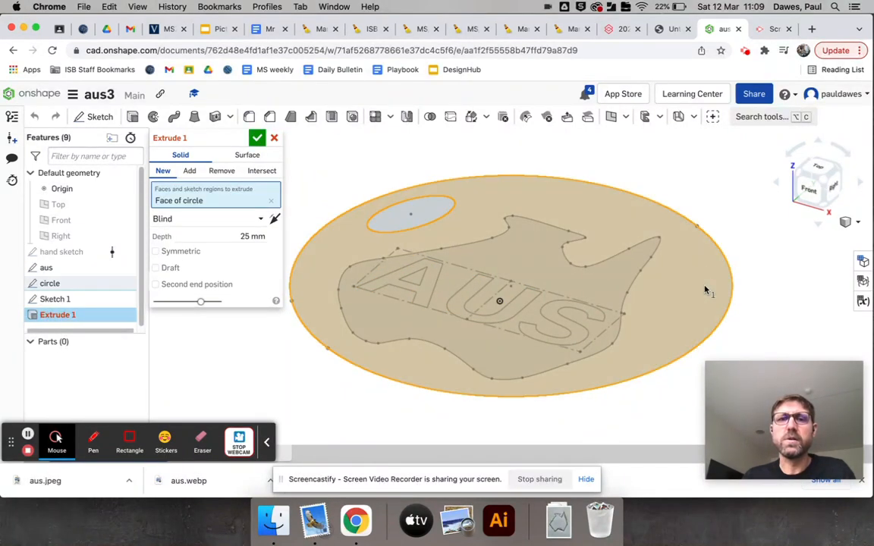
{"action": "left_click", "coordinate": [274, 219]}
{"action": "left_click", "coordinate": [241, 236]}
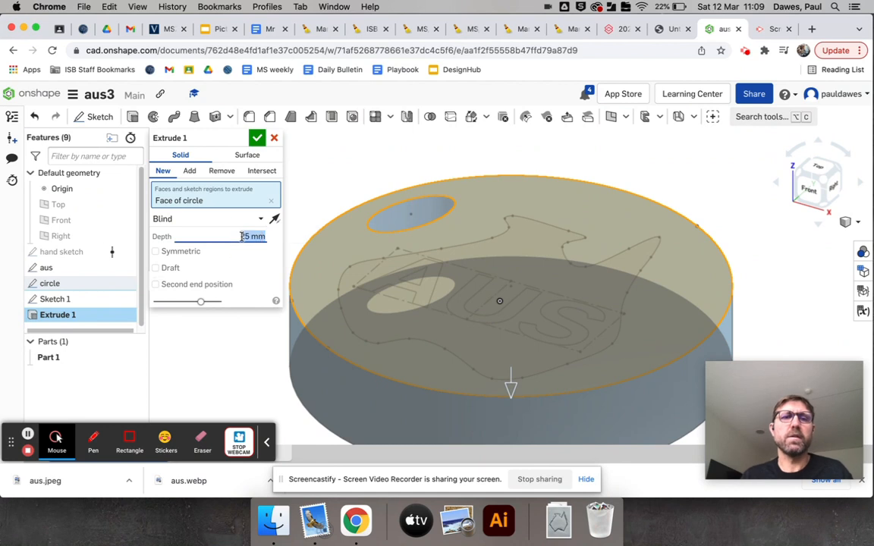
{"action": "type", "text": "14"}
{"action": "key", "text": "Return"}
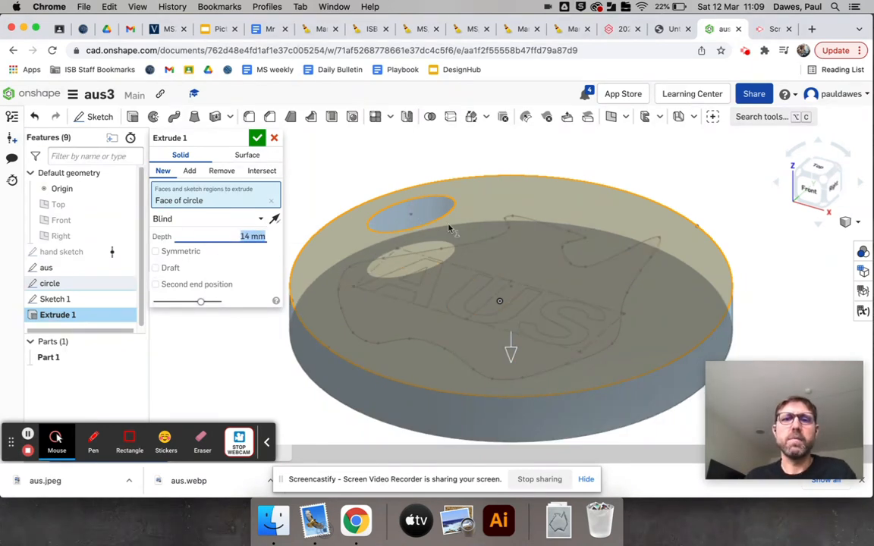
{"action": "mouse_move", "coordinate": [404, 196]}
{"action": "right_mouse_down"}
{"action": "mouse_move", "coordinate": [443, 236]}
{"action": "mouse_move", "coordinate": [416, 207]}
{"action": "mouse_move", "coordinate": [464, 202]}
{"action": "mouse_move", "coordinate": [431, 191]}
{"action": "mouse_move", "coordinate": [493, 199]}
{"action": "right_mouse_up"}
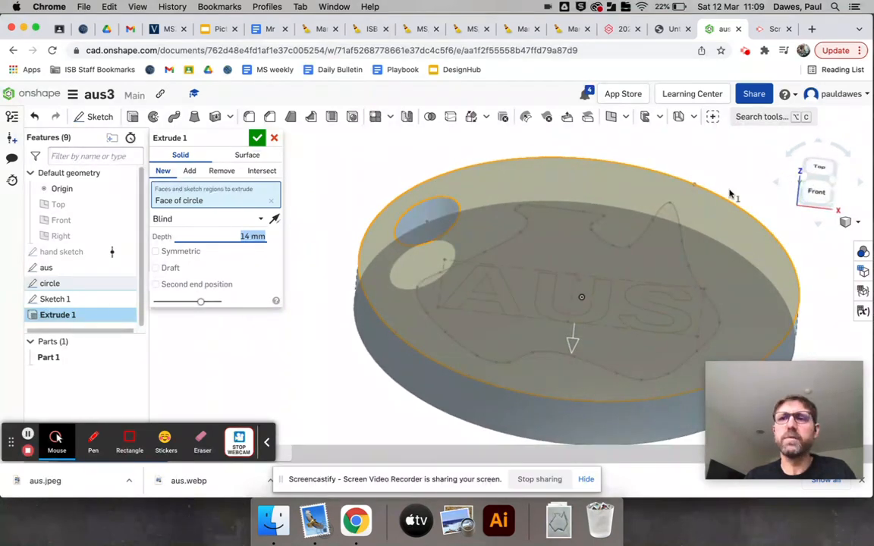
{"action": "left_click", "coordinate": [836, 185]}
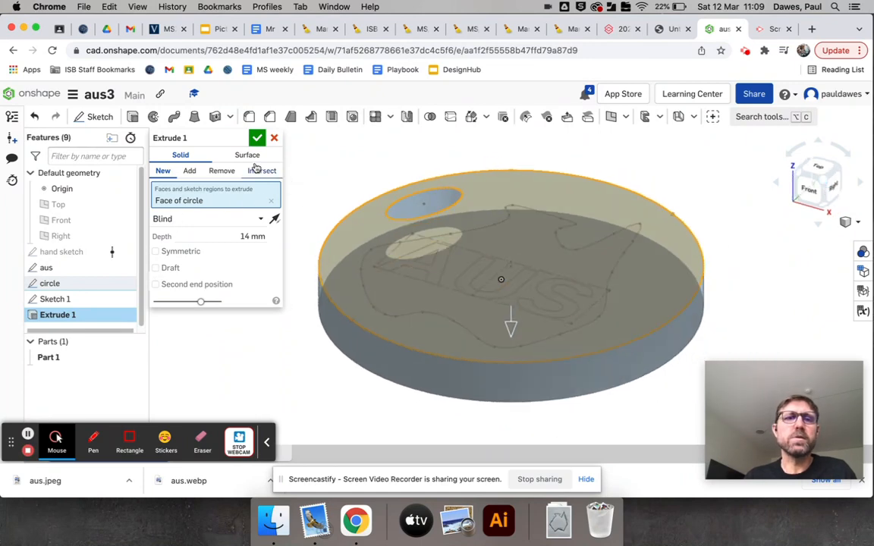
{"action": "left_click", "coordinate": [257, 138]}
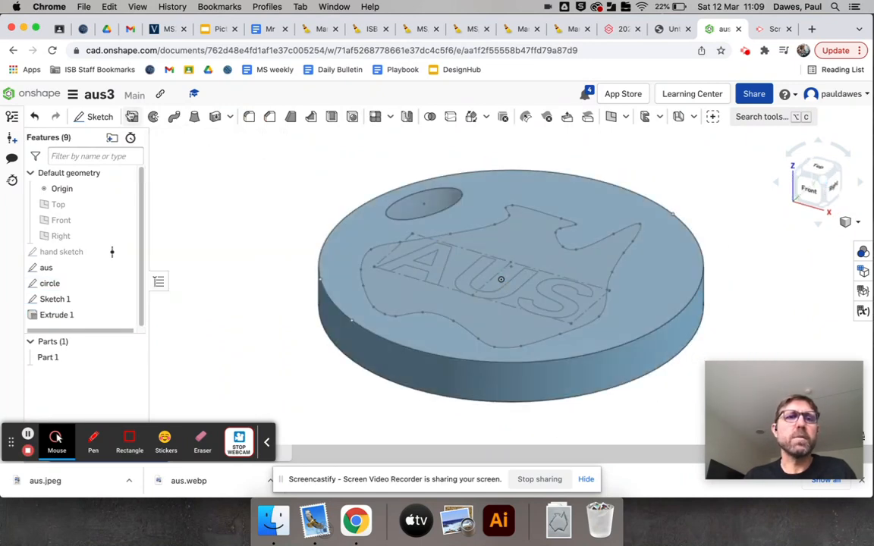
Cut the Australia outline 10 mm deep into the disc with a downward Extrude set to Remove
{"action": "left_click", "coordinate": [132, 116]}
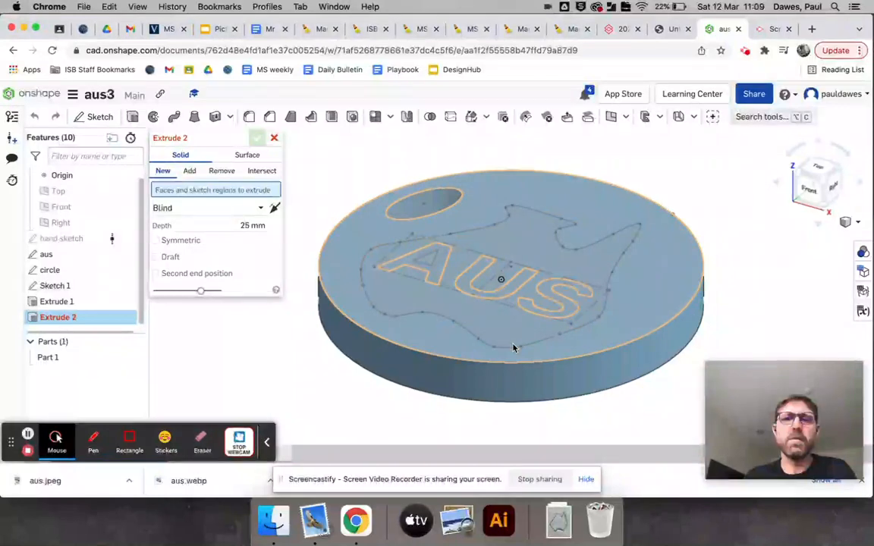
{"action": "left_click", "coordinate": [547, 339]}
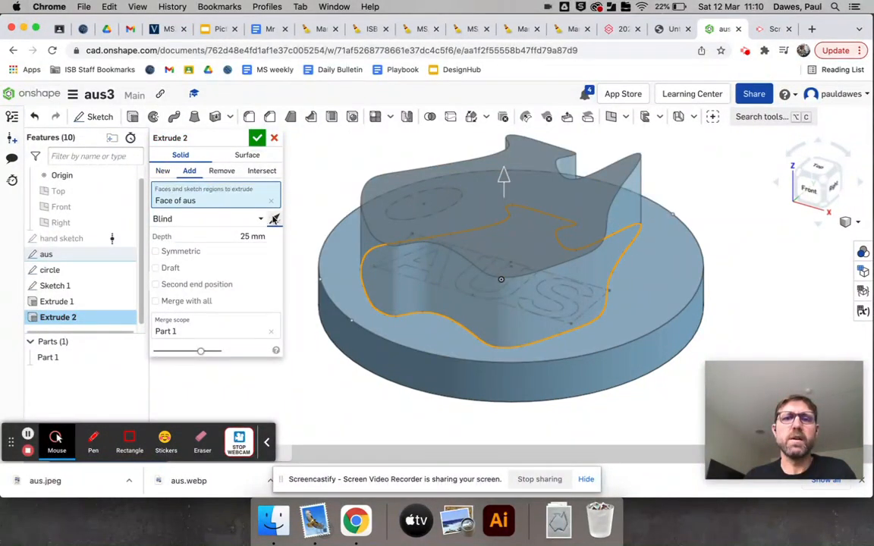
{"action": "left_click", "coordinate": [274, 219]}
{"action": "left_click", "coordinate": [220, 170]}
{"action": "left_click", "coordinate": [250, 236]}
{"action": "left_click", "coordinate": [240, 236]}
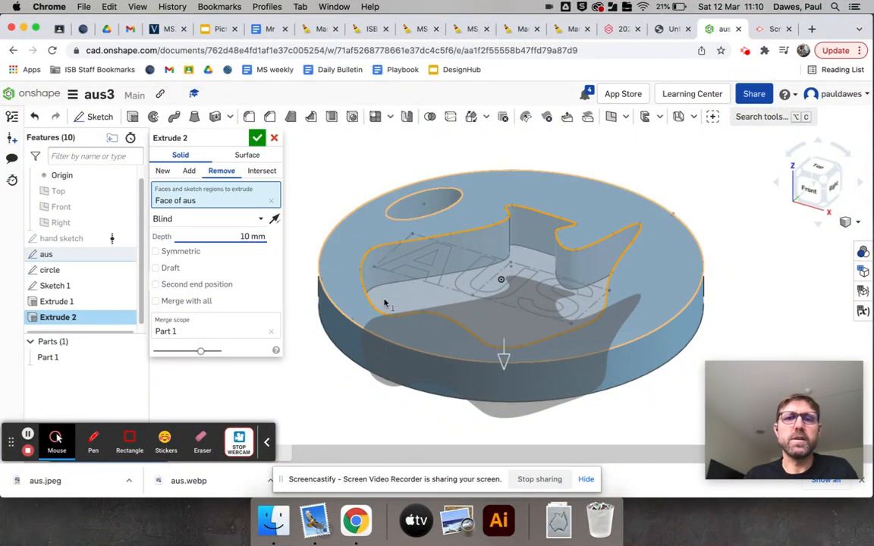
{"action": "key", "text": "Return"}
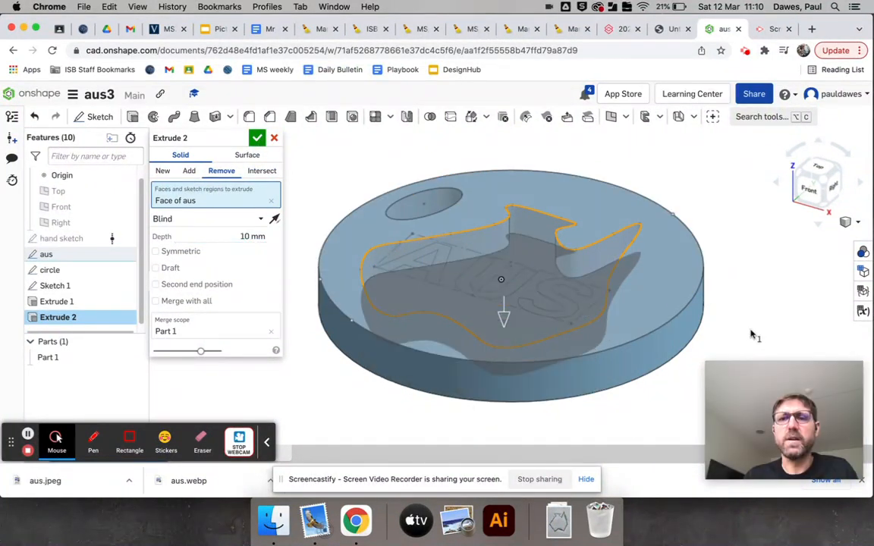
{"action": "right_click_drag", "start_coordinate": [739, 289], "coordinate": [721, 222]}
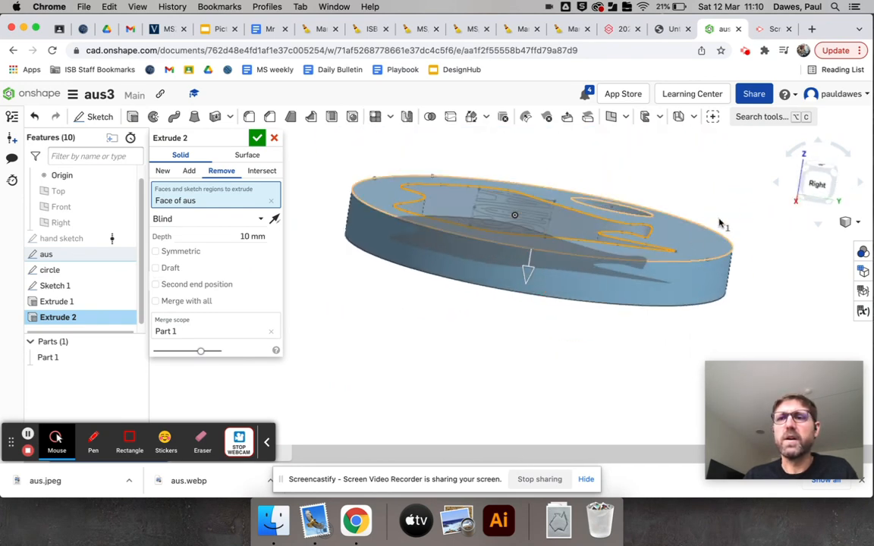
{"action": "left_click", "coordinate": [804, 174]}
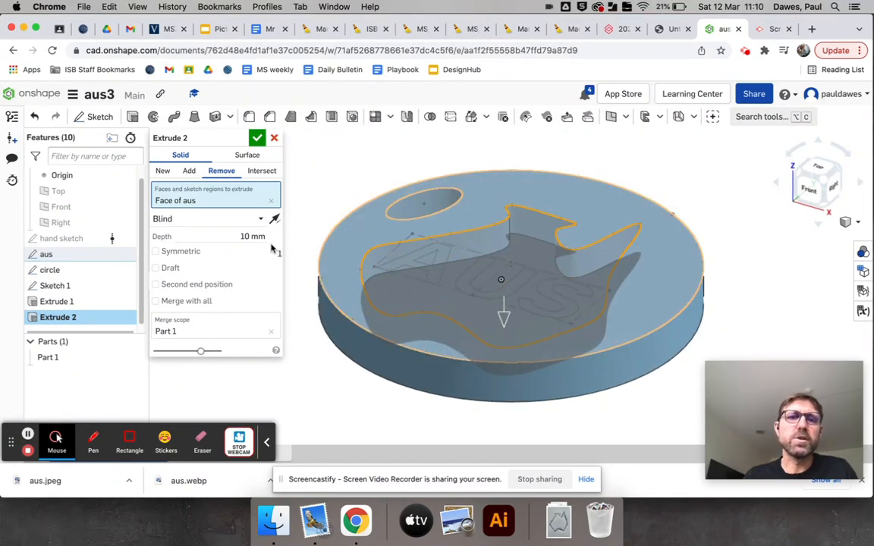
{"action": "left_click", "coordinate": [257, 137]}
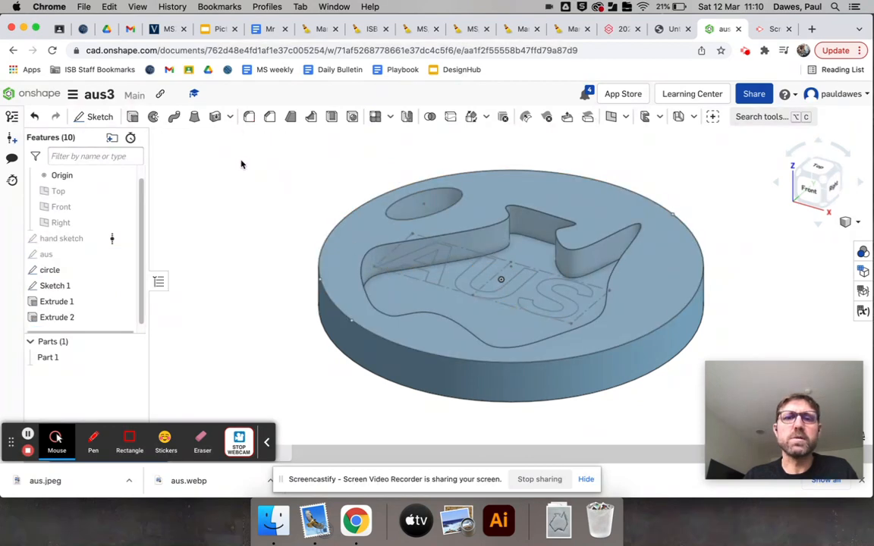
Extrude the "AUS" letters downward as an Add with the Up to next end type, joining them to the pocket floor
{"action": "left_click", "coordinate": [134, 117]}
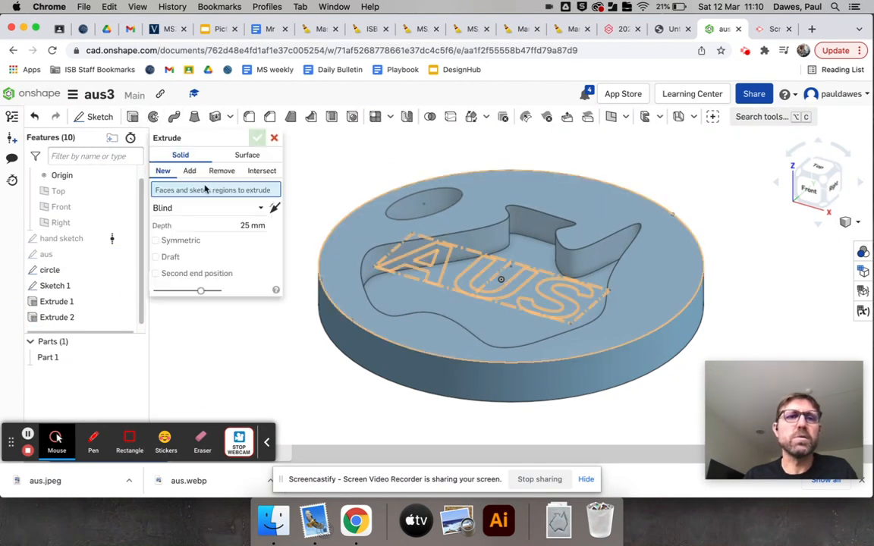
{"action": "left_click", "coordinate": [500, 297]}
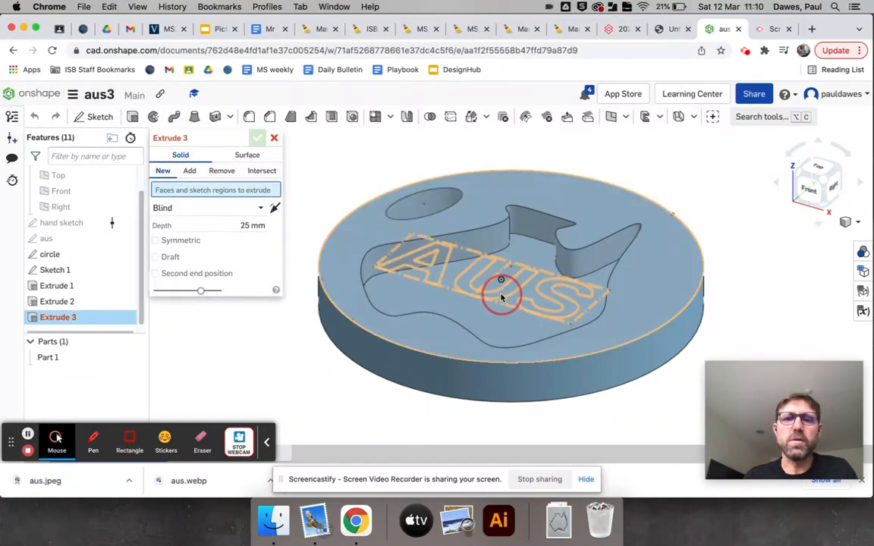
{"action": "left_click", "coordinate": [275, 220]}
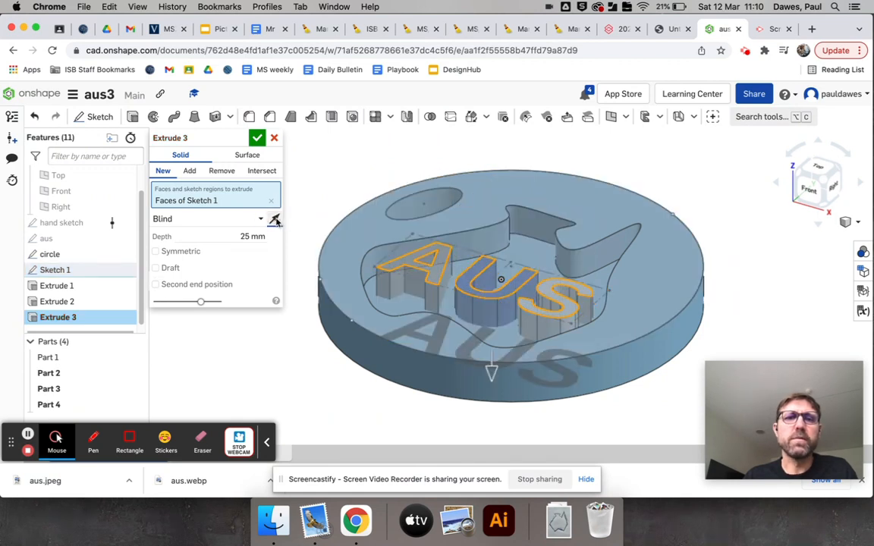
{"action": "left_click", "coordinate": [173, 221]}
{"action": "left_click", "coordinate": [173, 255]}
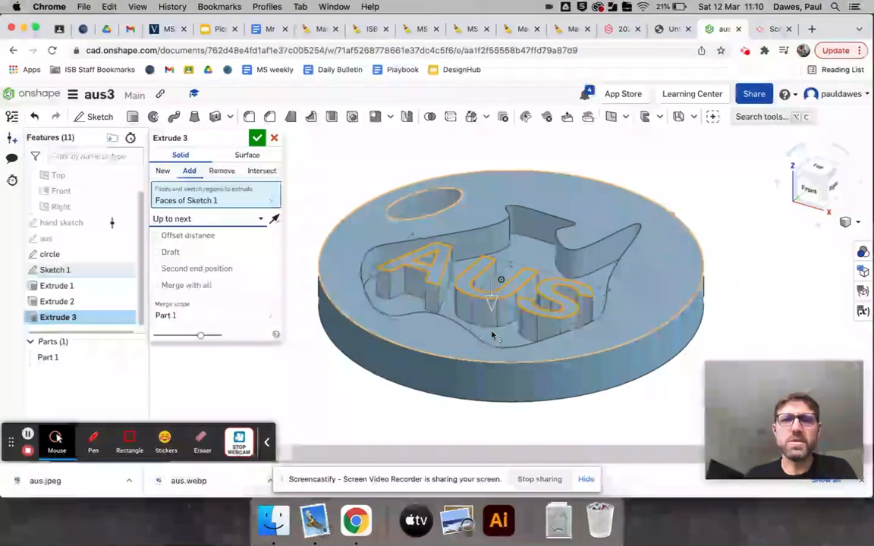
{"action": "left_click", "coordinate": [257, 138]}
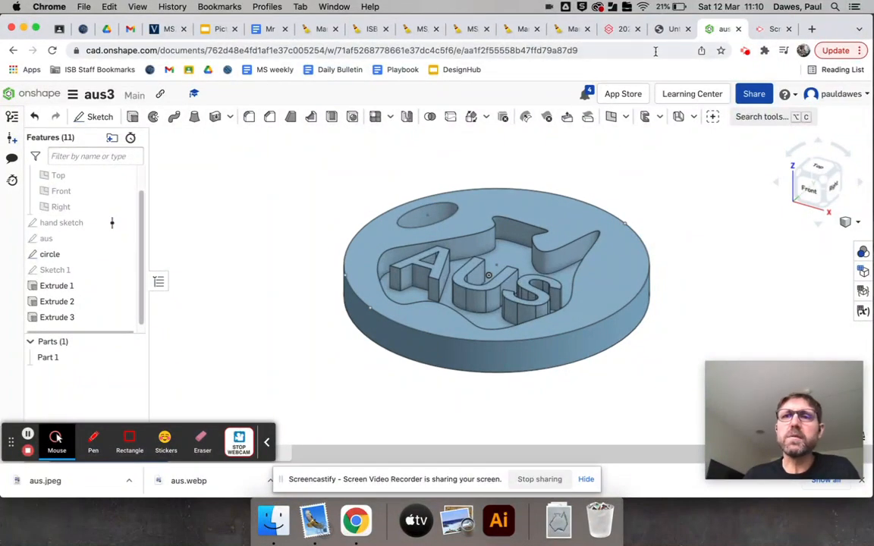
Check the keyring outline document in Google Docs for the remaining operation, and return to the Onshape model
{"action": "left_click", "coordinate": [674, 36]}
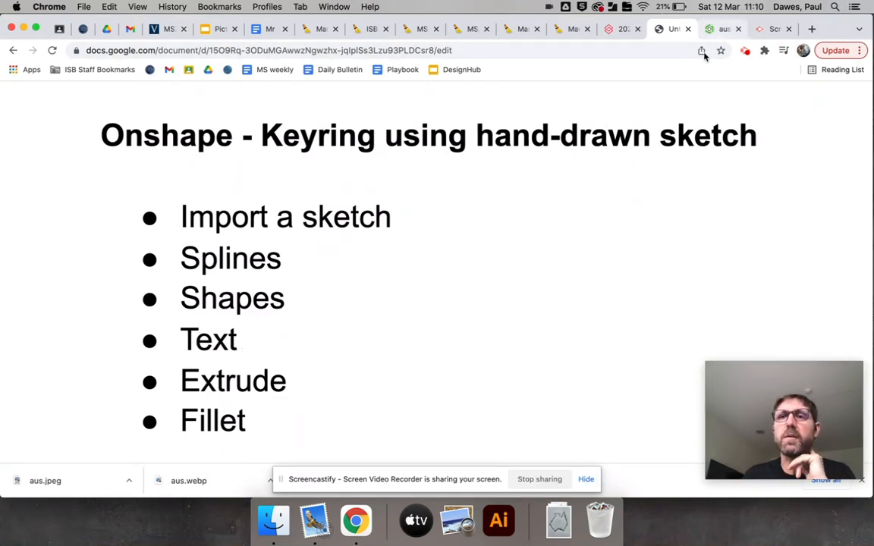
{"action": "left_click", "coordinate": [724, 31]}
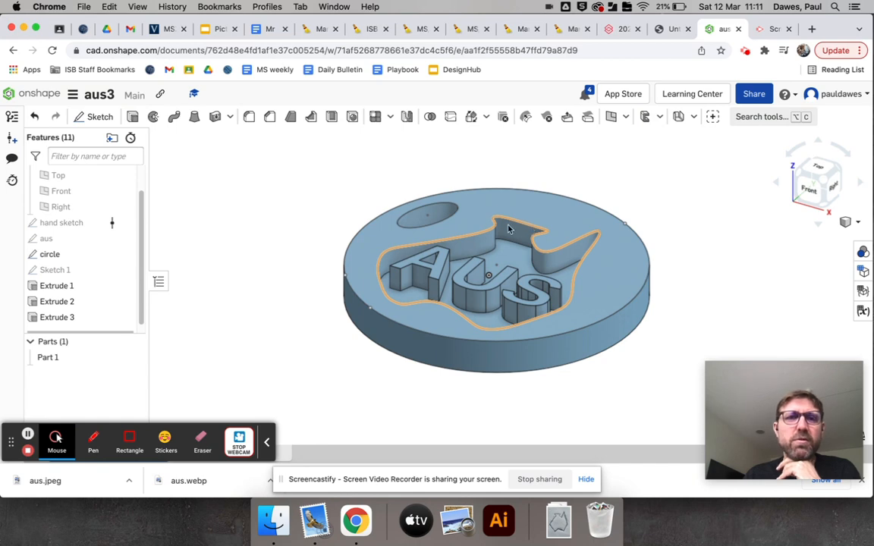
Fillet the upper rim and the floor edge of the Australia pocket with a 3 mm radius
{"action": "left_click", "coordinate": [251, 117]}
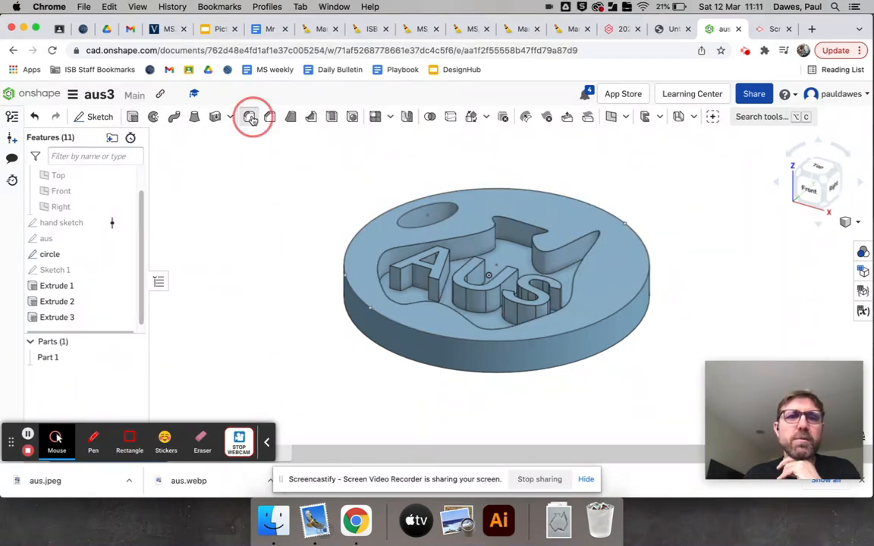
{"action": "left_click", "coordinate": [520, 225]}
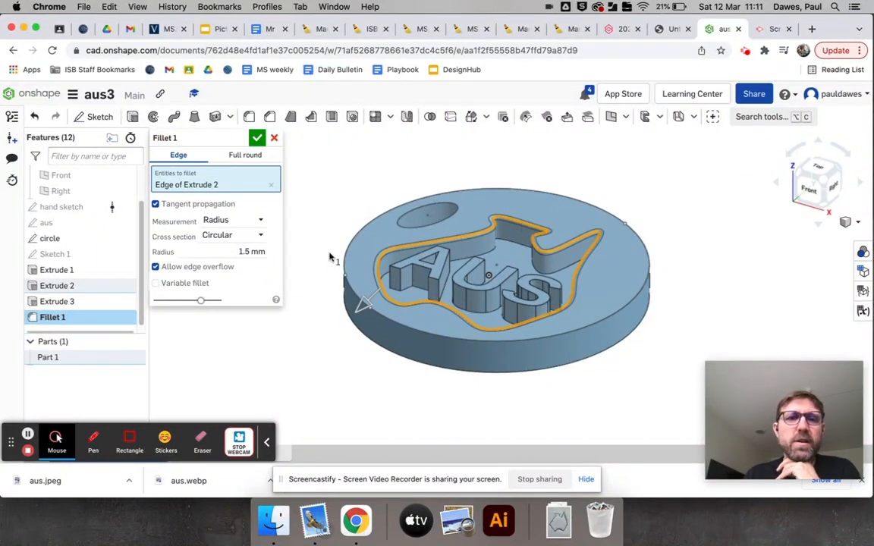
{"action": "left_click", "coordinate": [245, 253]}
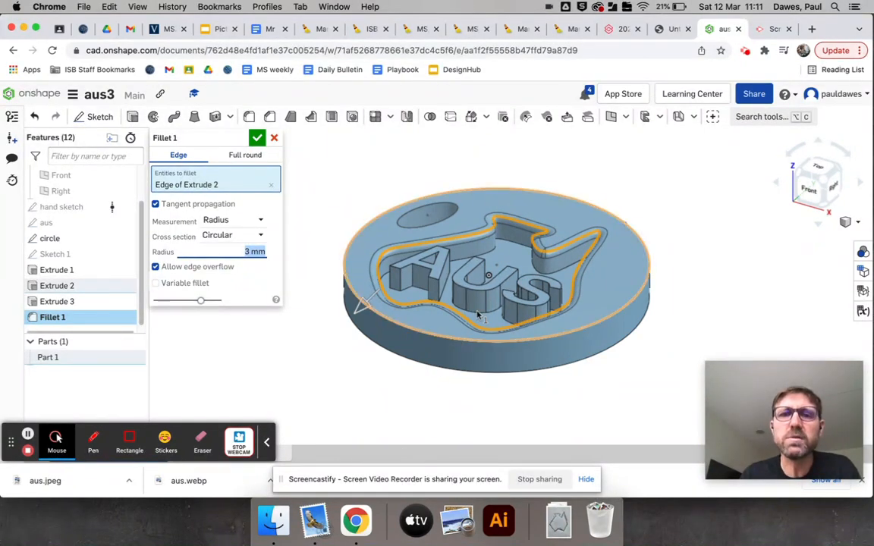
{"action": "left_click", "coordinate": [517, 248]}
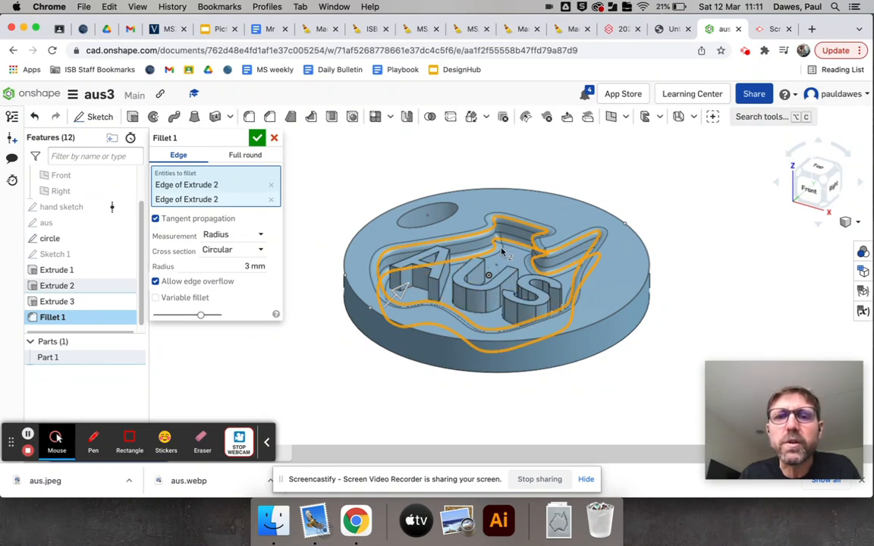
{"action": "scroll", "coordinate": [491, 246], "scroll_direction": "down", "scroll_amount": 3}
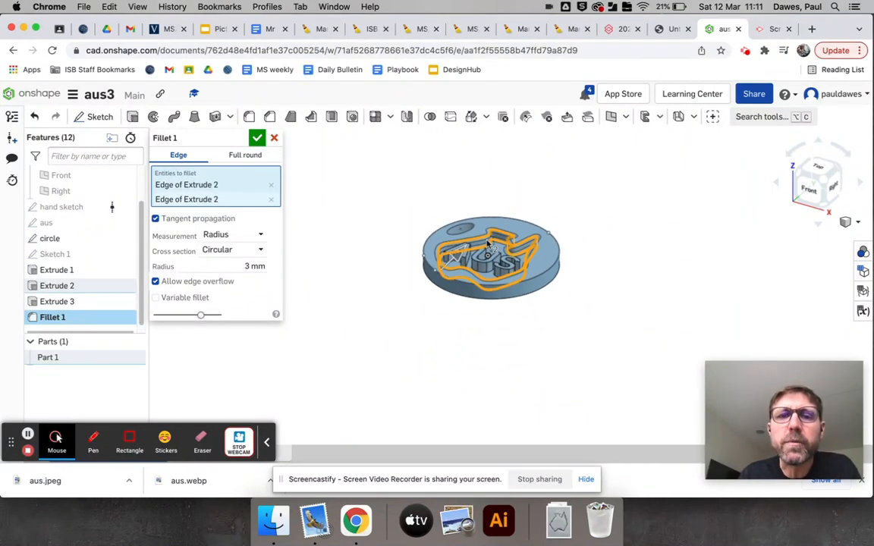
{"action": "scroll", "coordinate": [490, 246], "scroll_direction": "up", "scroll_amount": 10}
{"action": "left_click", "coordinate": [257, 137]}
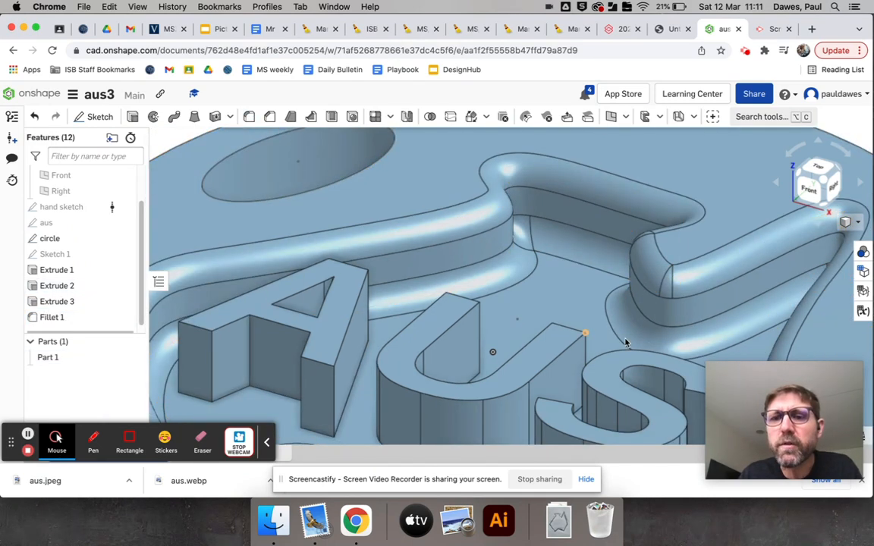
Fillet the top faces of the letters A, U and S with a 1 mm radius
{"action": "scroll", "coordinate": [448, 295], "scroll_direction": "up", "scroll_amount": 3}
{"action": "scroll", "coordinate": [448, 295], "scroll_direction": "down", "scroll_amount": 6}
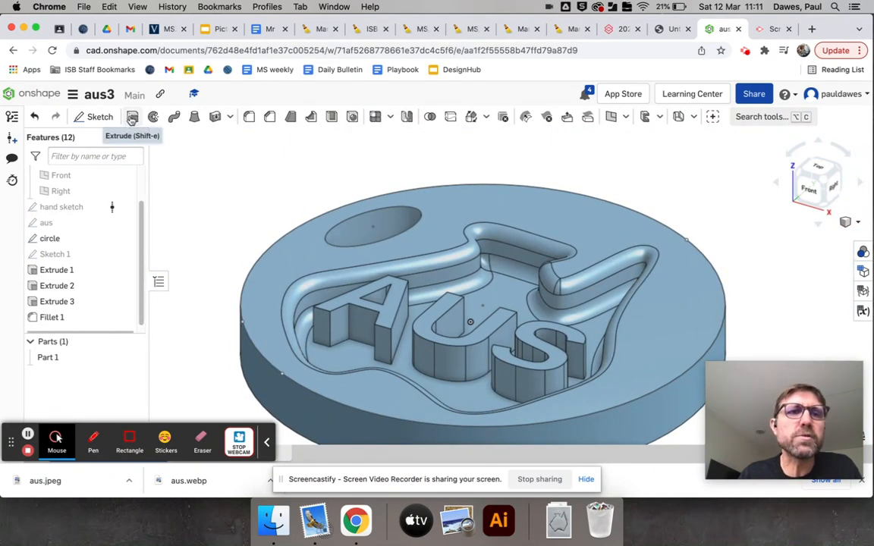
{"action": "left_click", "coordinate": [246, 117]}
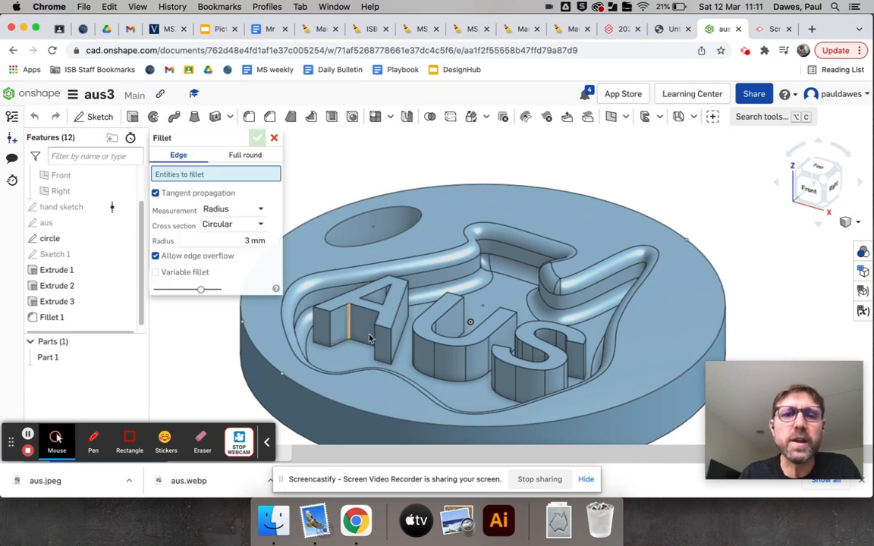
{"action": "left_click", "coordinate": [394, 309]}
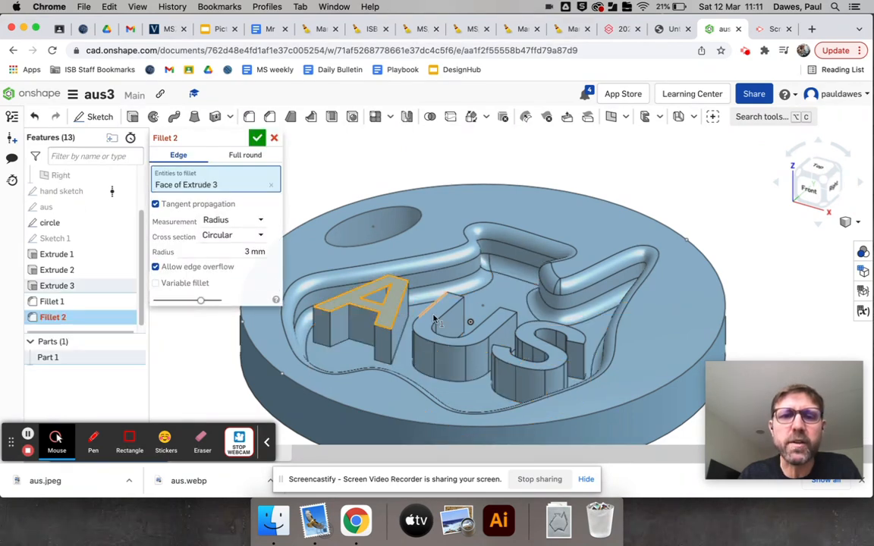
{"action": "left_click", "coordinate": [459, 317]}
{"action": "left_click", "coordinate": [556, 363]}
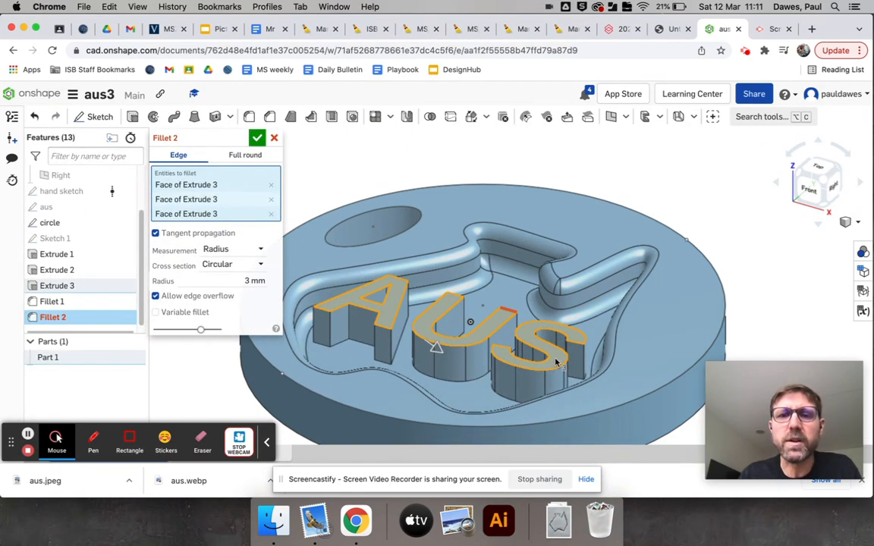
{"action": "left_click", "coordinate": [250, 280]}
{"action": "type", "text": "1"}
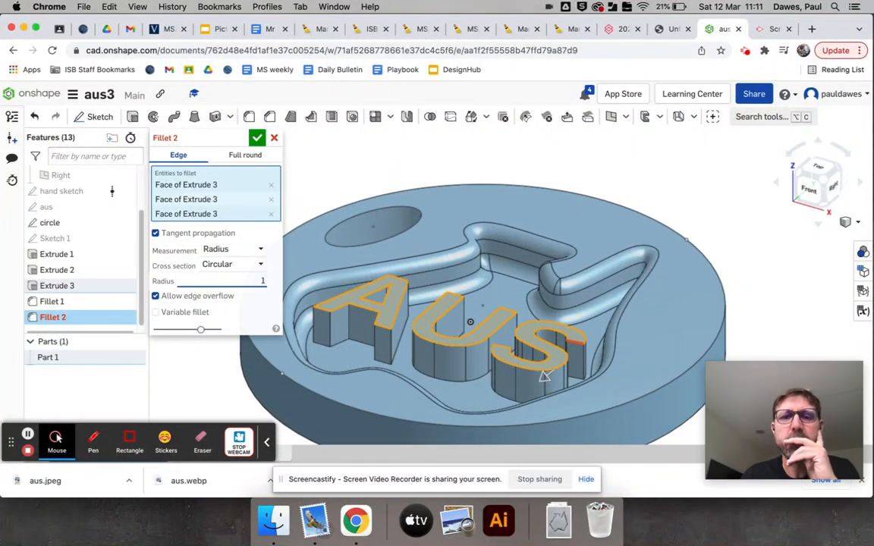
{"action": "left_click", "coordinate": [256, 138]}
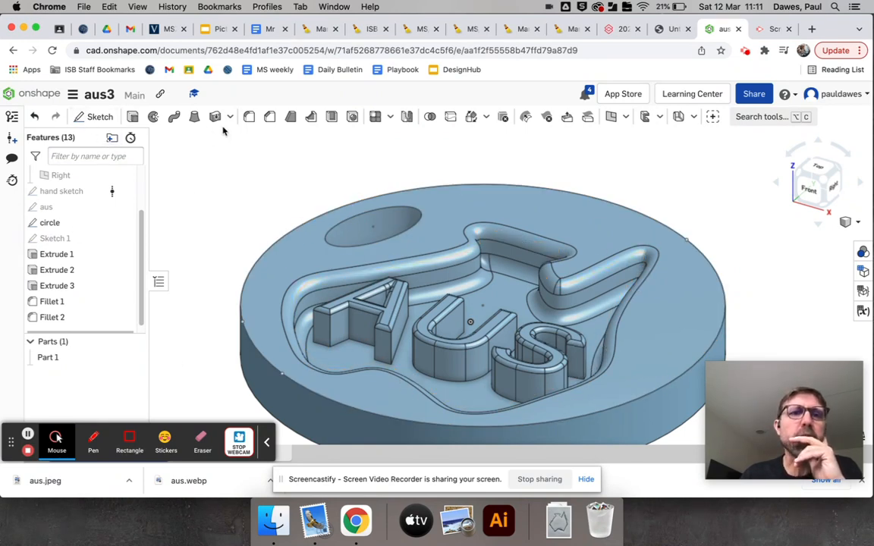
Fillet the upper and lower edges of the disc's rim and of the elliptical hole with a 3 mm radius
{"action": "left_click", "coordinate": [248, 115]}
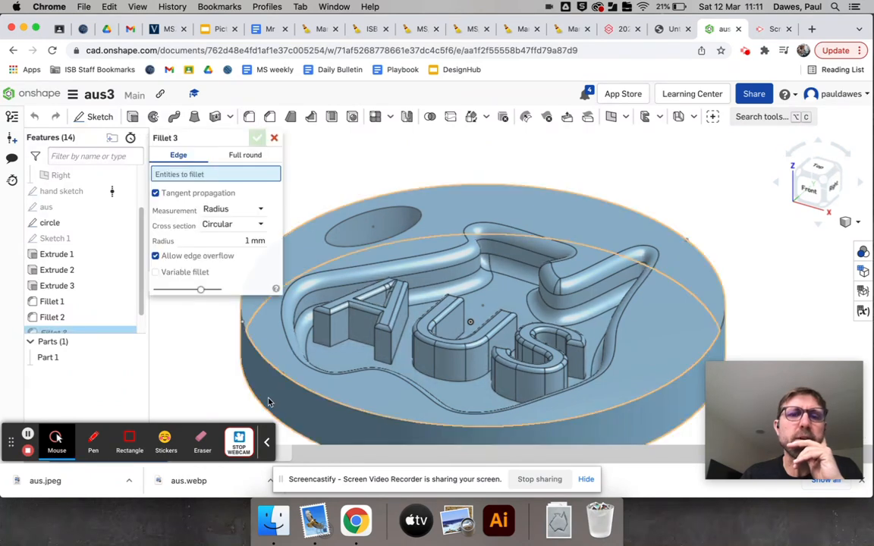
{"action": "left_click", "coordinate": [270, 393]}
{"action": "left_click", "coordinate": [249, 339]}
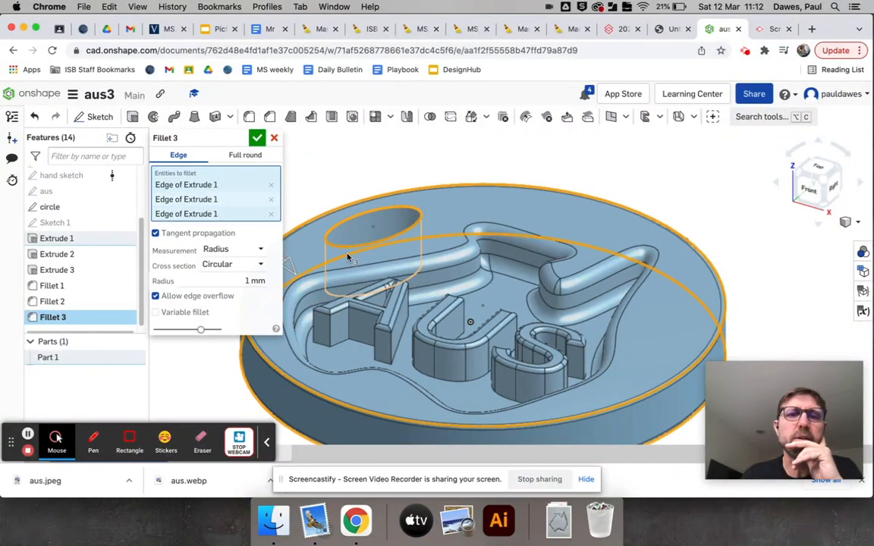
{"action": "left_click", "coordinate": [353, 229]}
{"action": "right_click_drag", "start_coordinate": [360, 248], "coordinate": [361, 227]}
{"action": "left_click", "coordinate": [364, 228]}
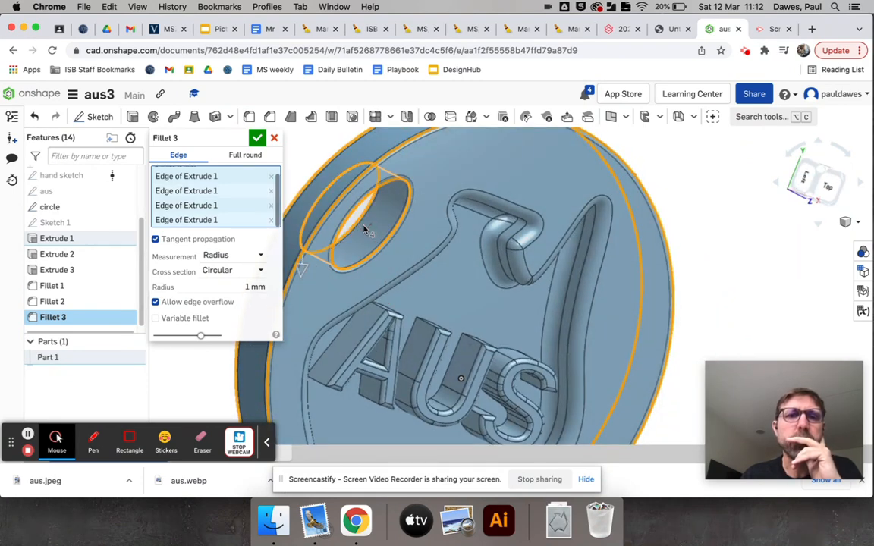
{"action": "left_click", "coordinate": [249, 288]}
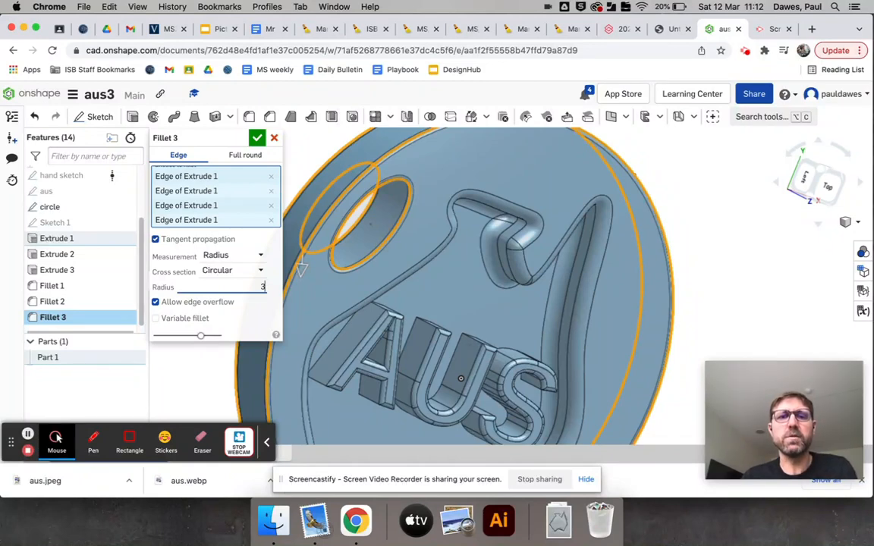
{"action": "left_click", "coordinate": [256, 137]}
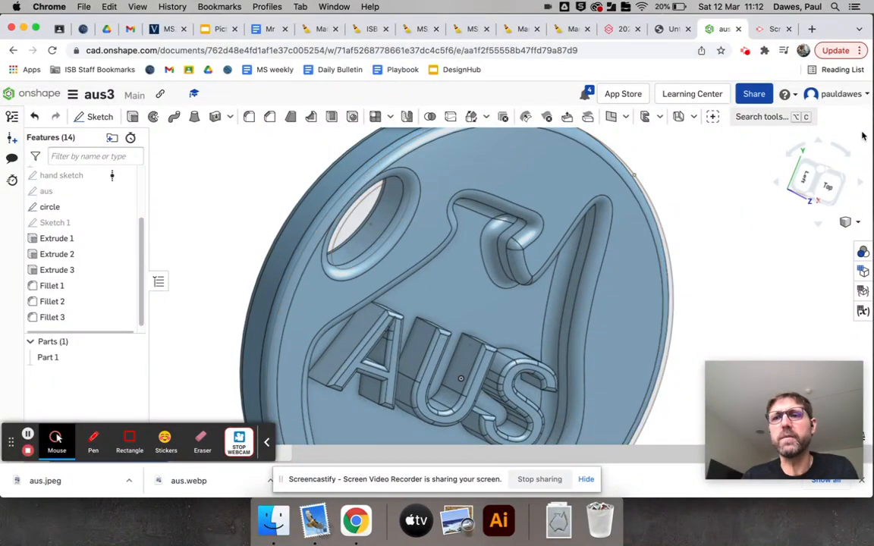
{"action": "left_click", "coordinate": [834, 205]}
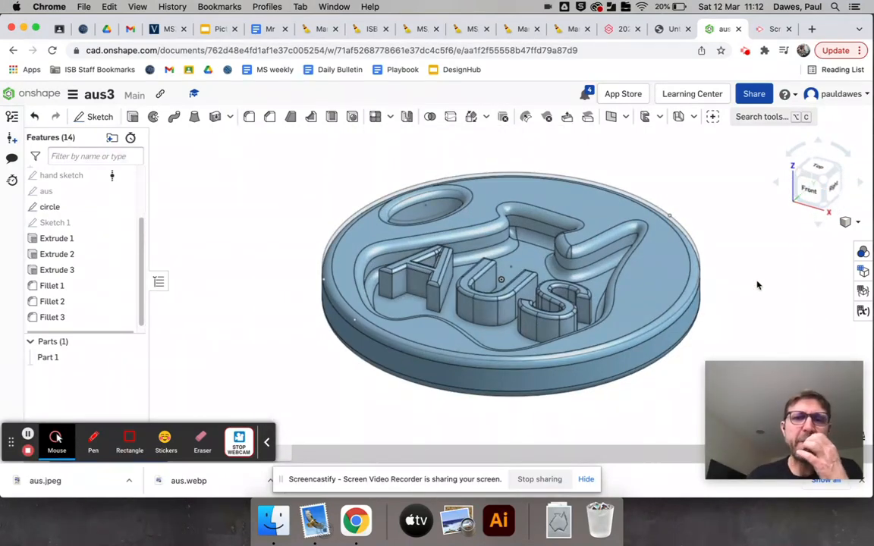
{"action": "right_click_drag", "start_coordinate": [502, 259], "coordinate": [531, 228]}
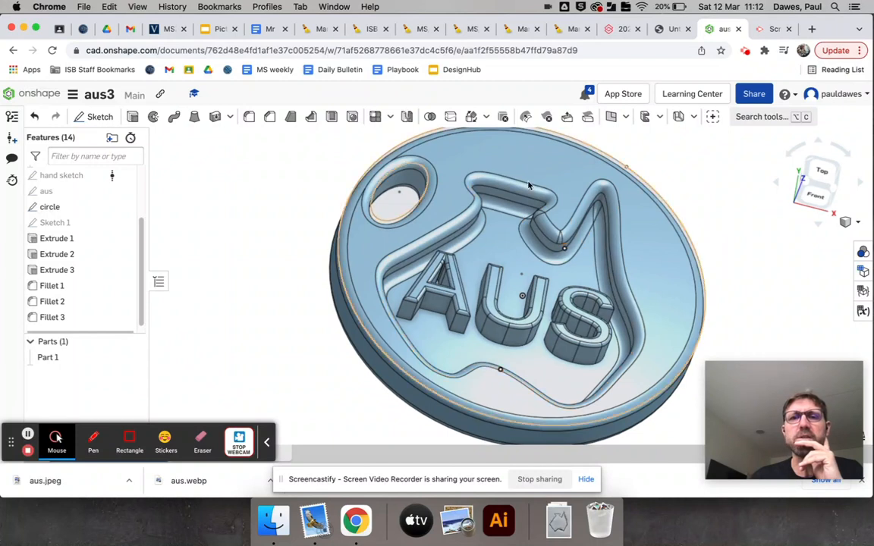
{"action": "scroll", "coordinate": [379, 328], "scroll_direction": "down", "scroll_amount": 2}
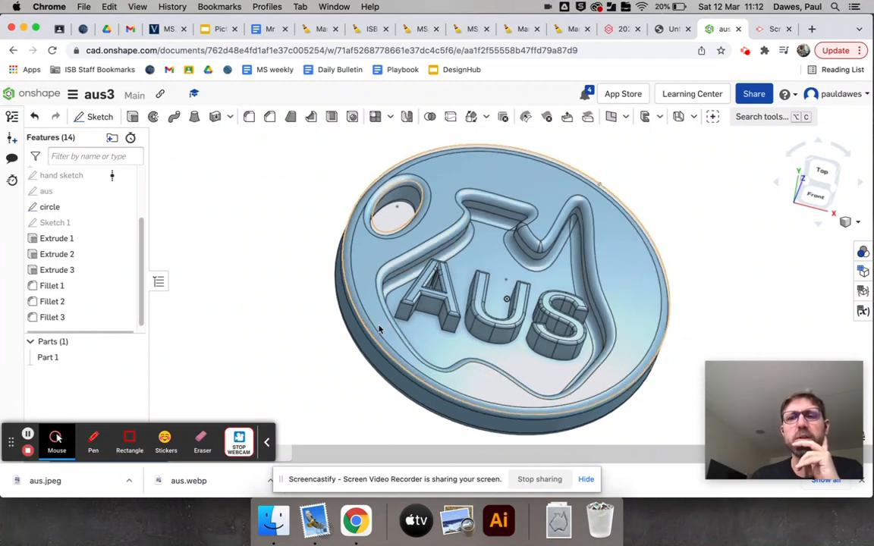